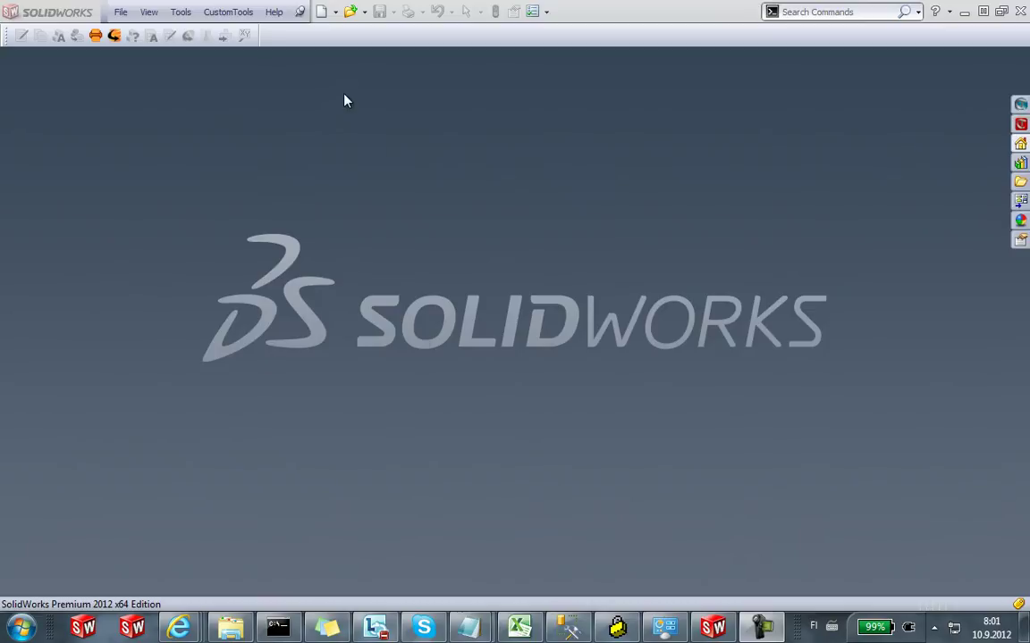
Create a new part from the z-hollow bar template on the CustomTools tab
left_click(321, 11)
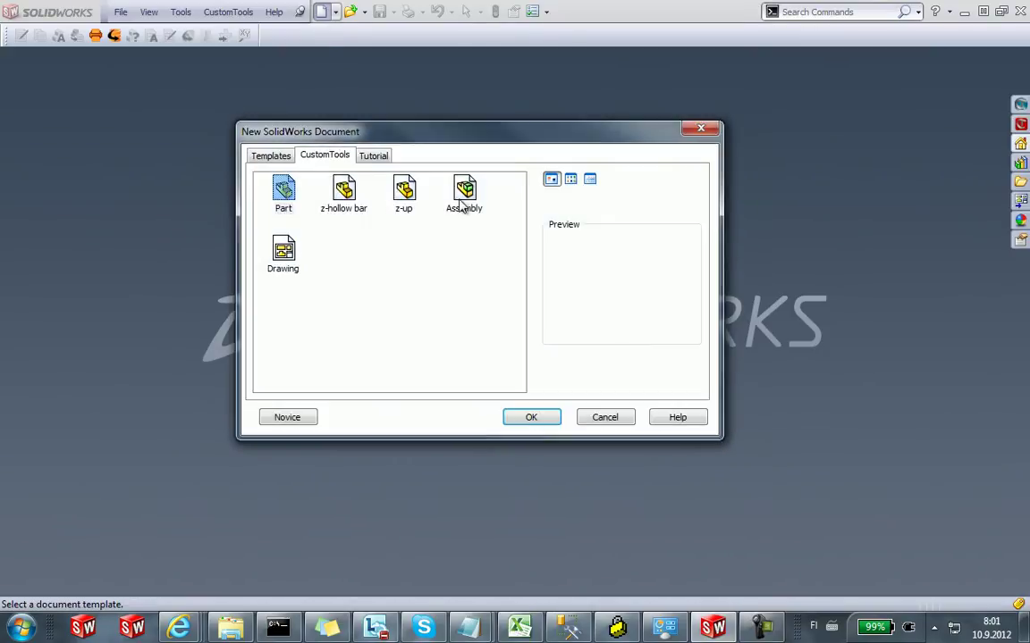
double_click(352, 200)
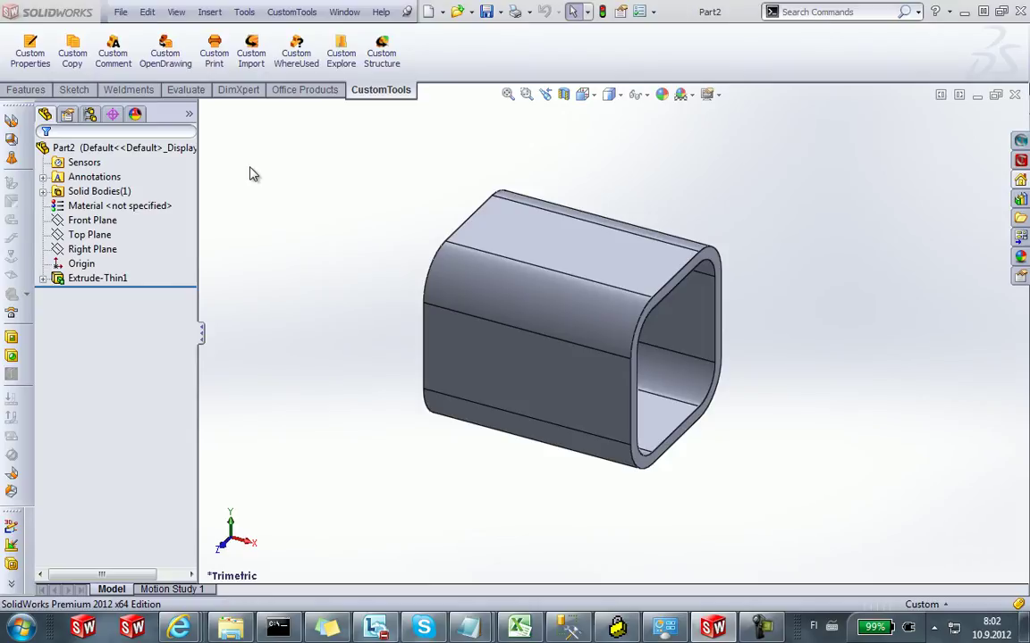
Open Custom Properties and set the property scope to Document properties
left_click(23, 47)
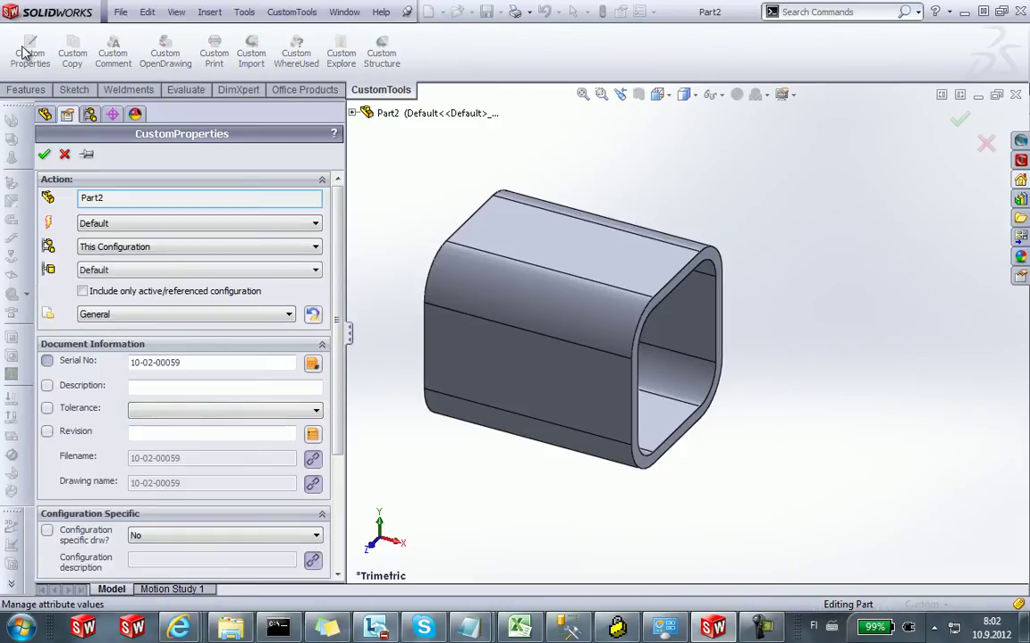
left_click_drag(339, 218, 345, 252)
scroll(299, 228, "up", 1)
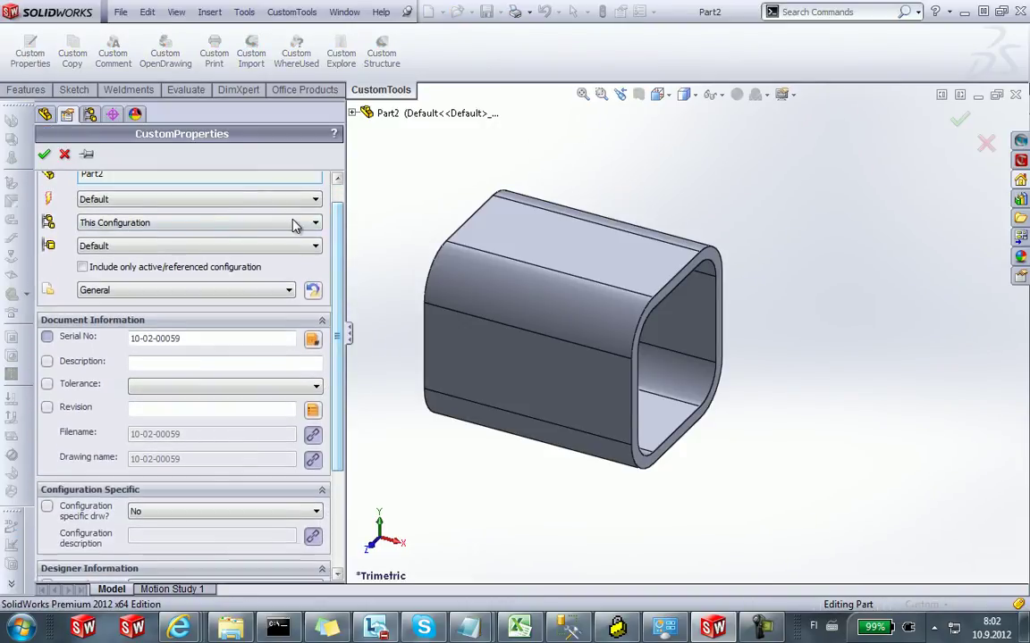
left_click(190, 225)
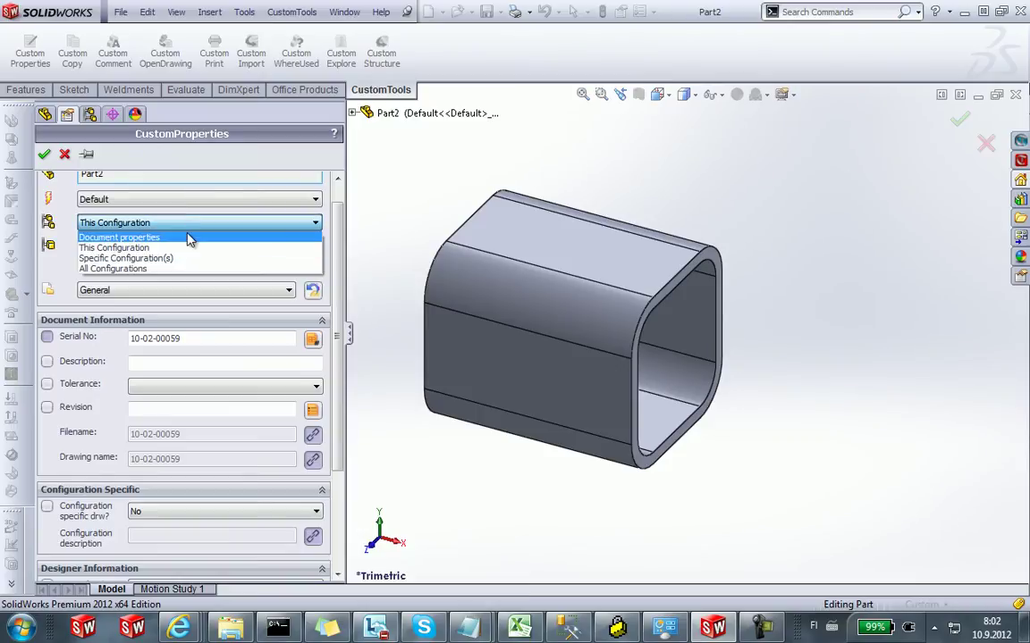
left_click(190, 237)
scroll(340, 265, "down", 3)
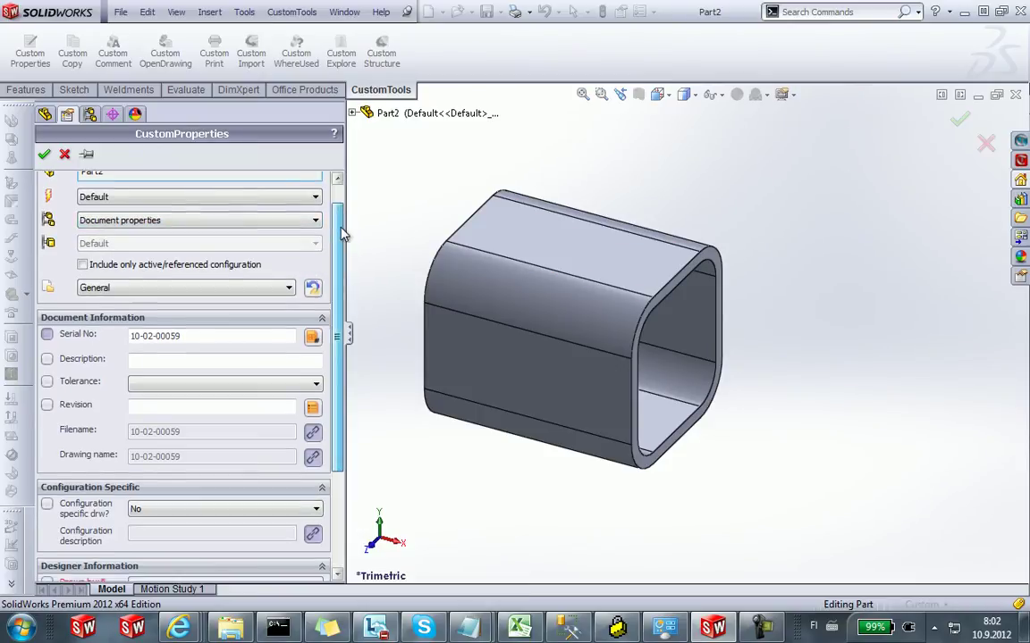
left_click_drag(341, 265, 340, 274)
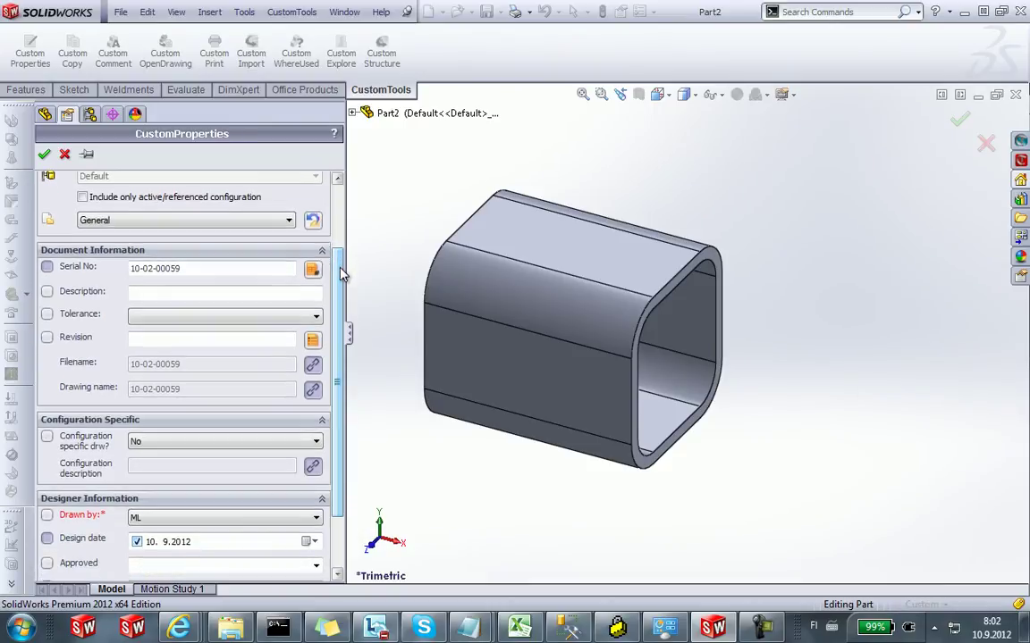
left_click_drag(340, 274, 344, 278)
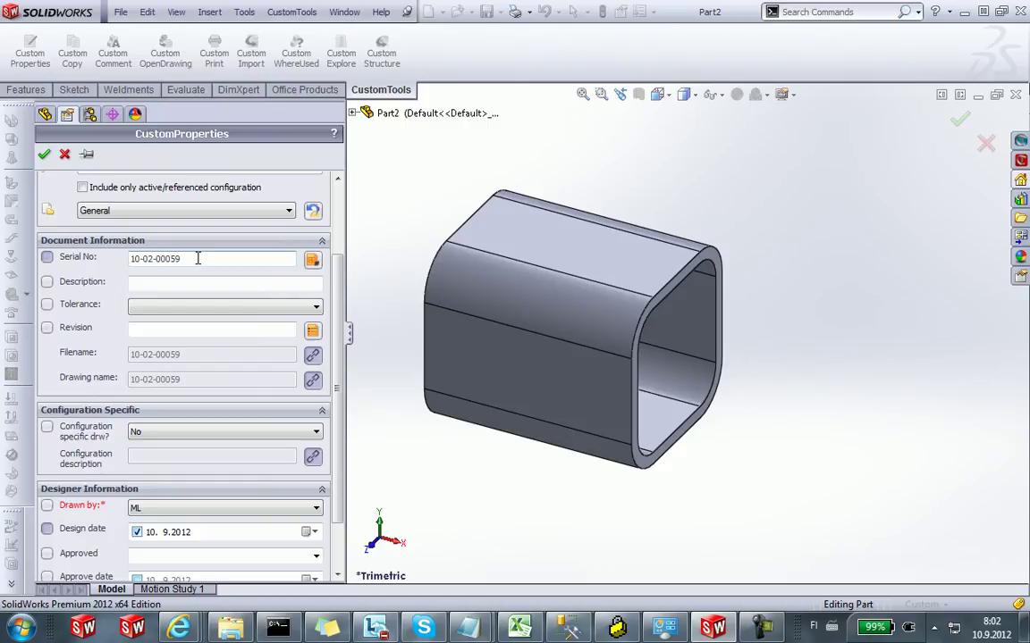
Choose HOLLOW BAR as the part's Description
left_click(190, 283)
type("H")
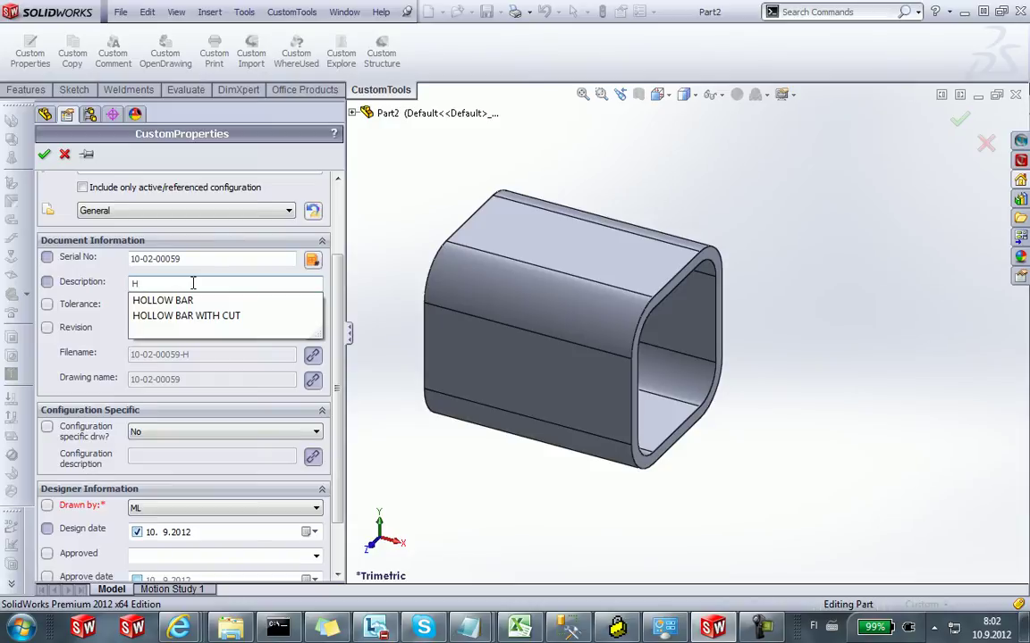
key("Down")
key("Return")
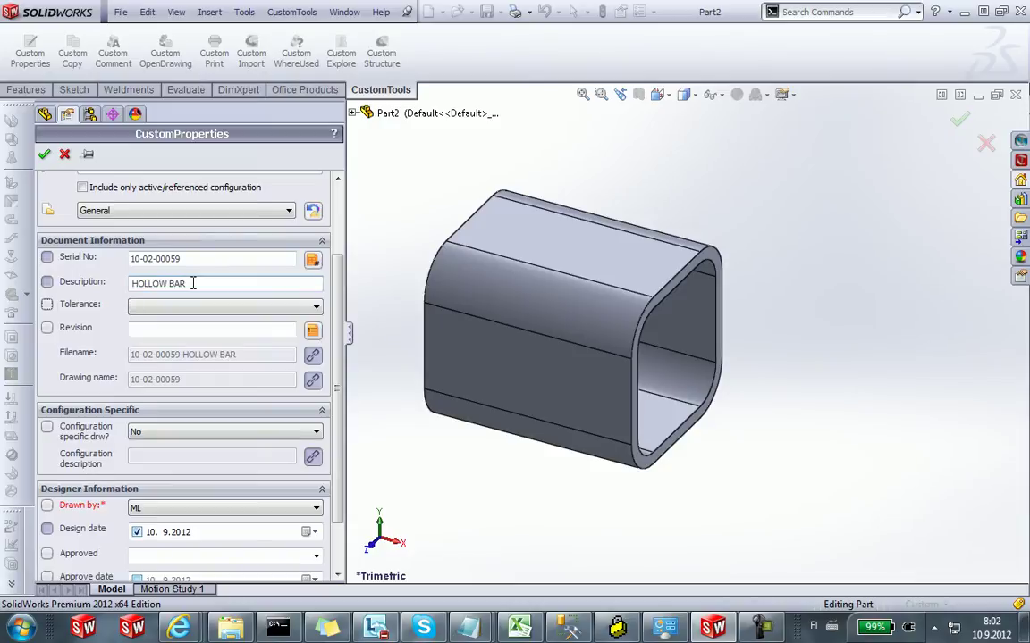
scroll(345, 303, "down", 2)
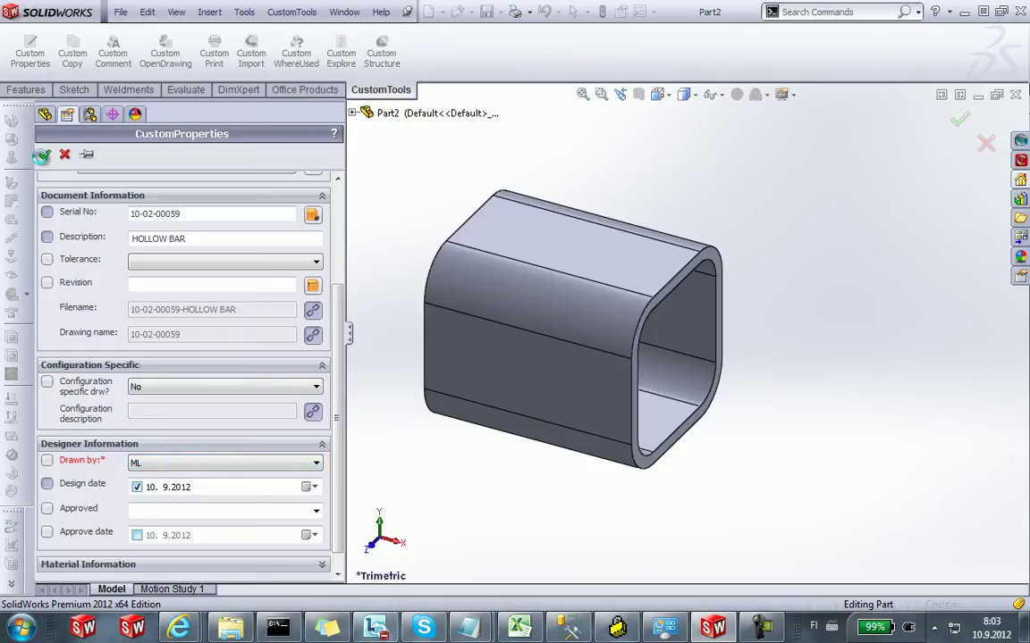
Apply the properties, then make a drawing of the part on the A3-L-Conf Drw sheet format
left_click(44, 157)
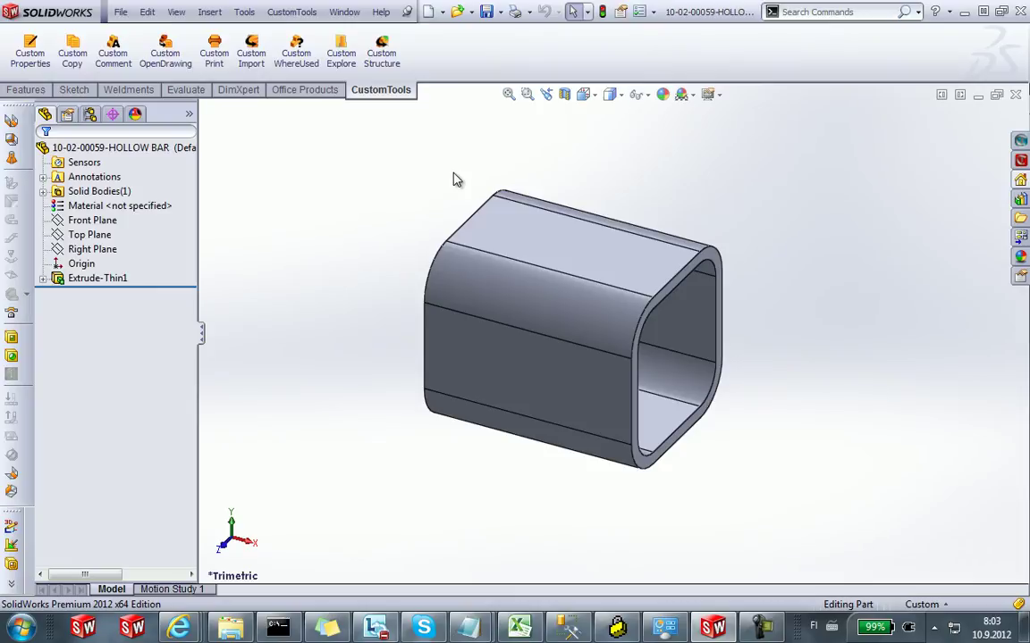
left_click(441, 12)
left_click(453, 44)
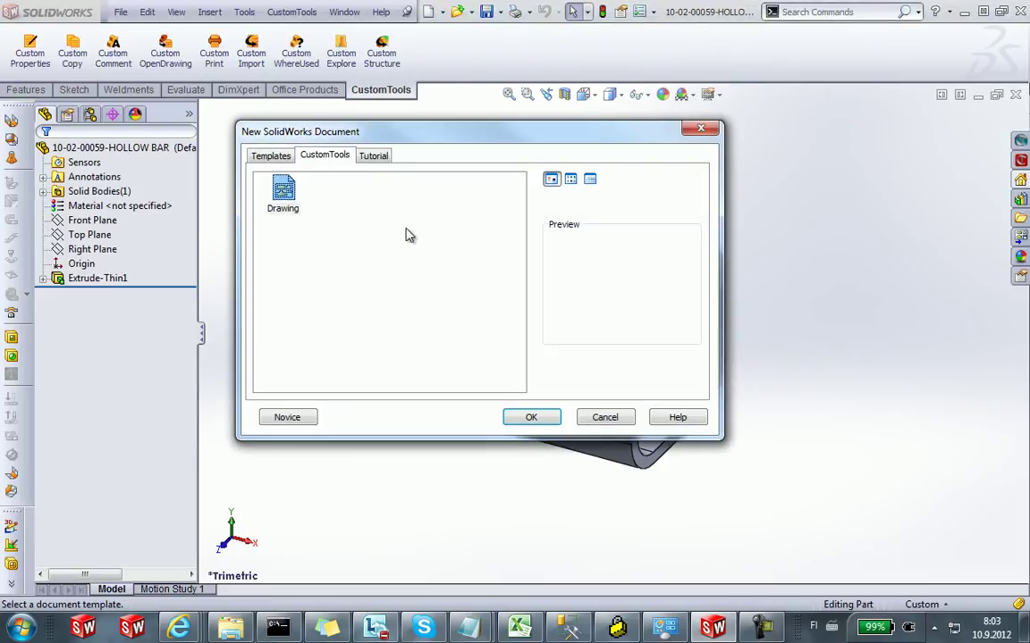
double_click(295, 205)
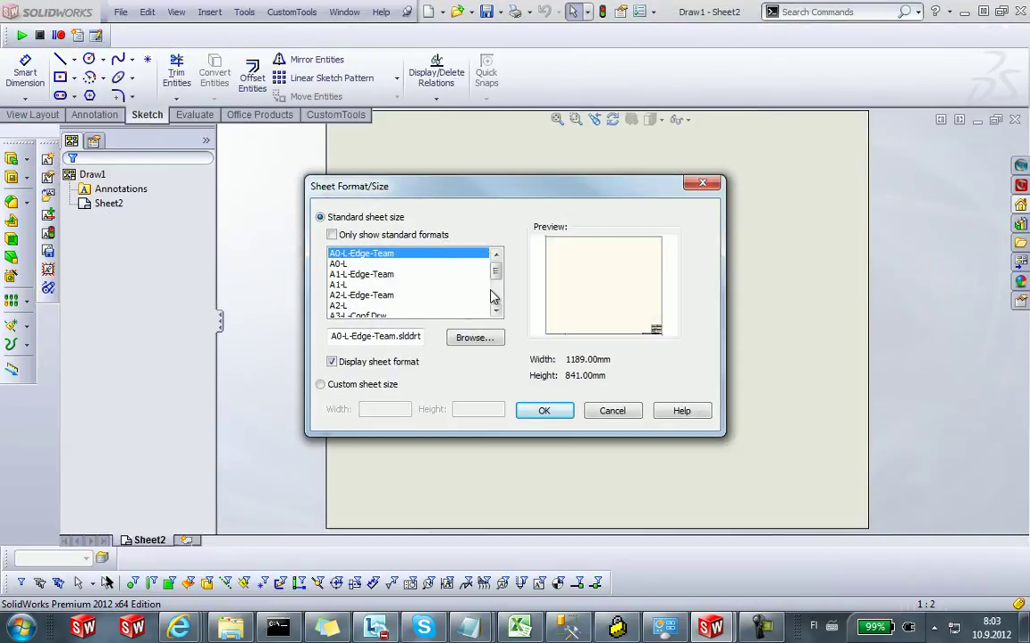
scroll(494, 273, "down", 1)
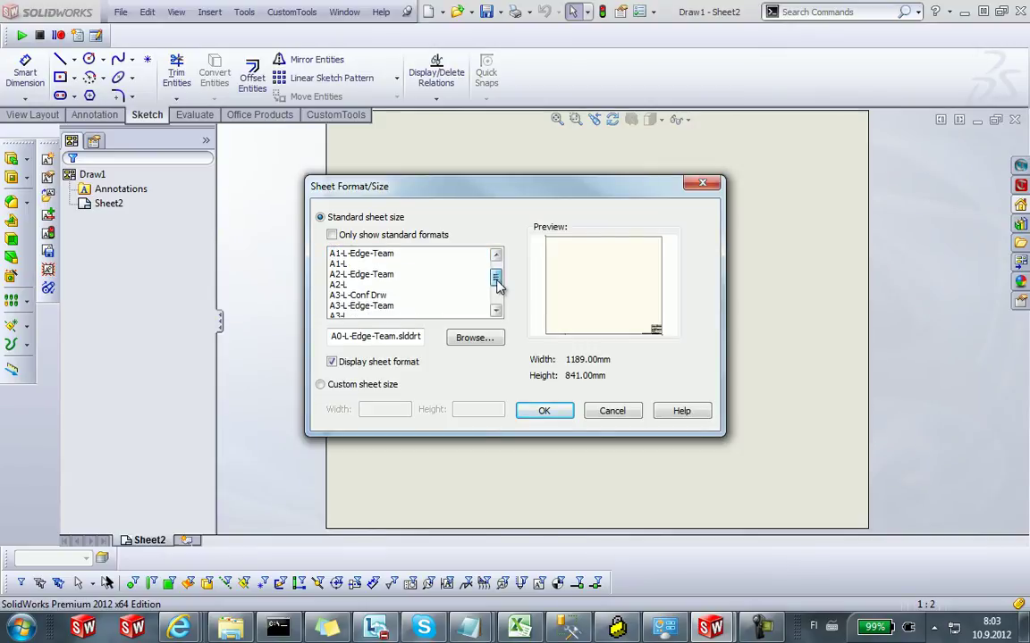
left_click(384, 297)
left_click(544, 411)
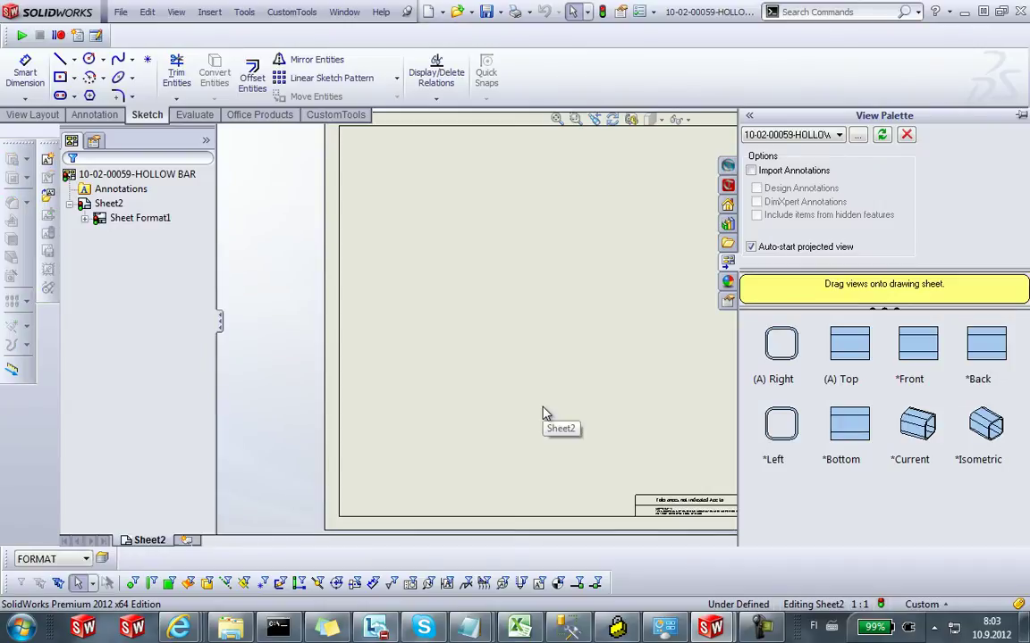
Insert Standard 3 View of the hollow bar and save the drawing as 10-02-00059
left_click(32, 114)
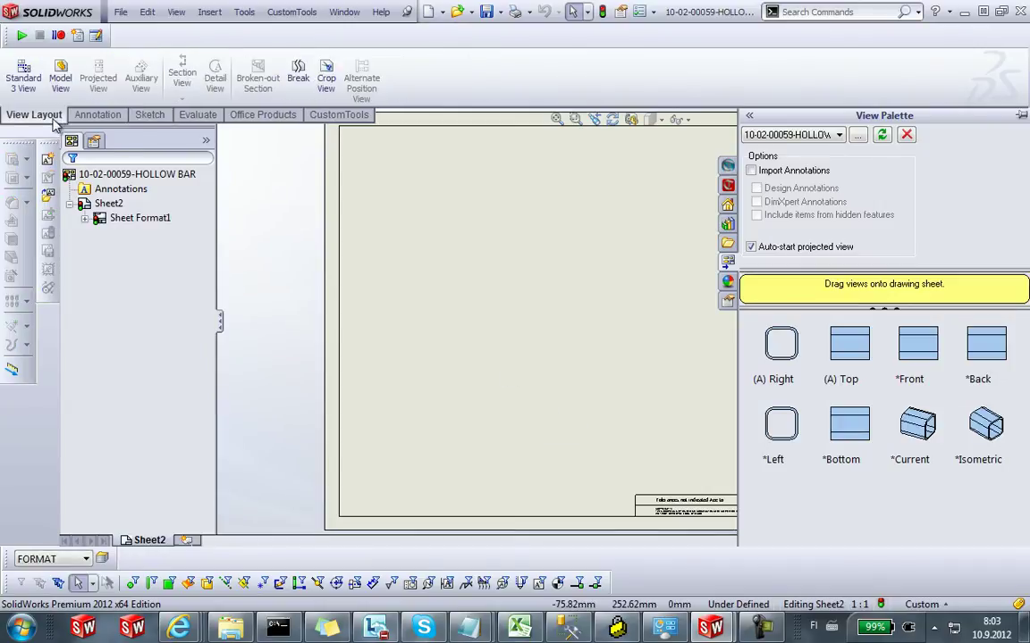
left_click(27, 79)
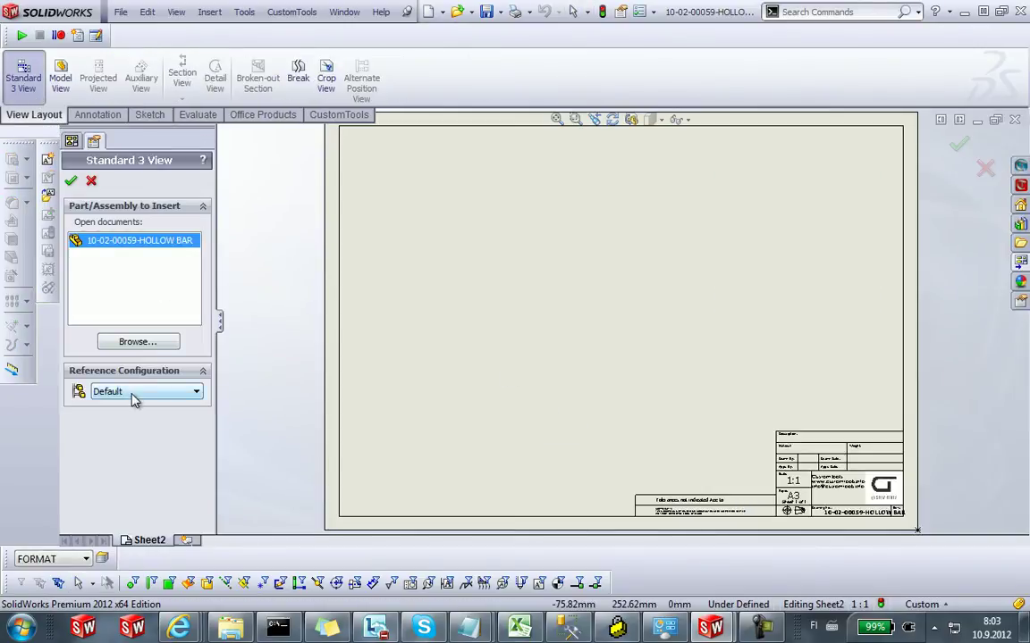
key("Return")
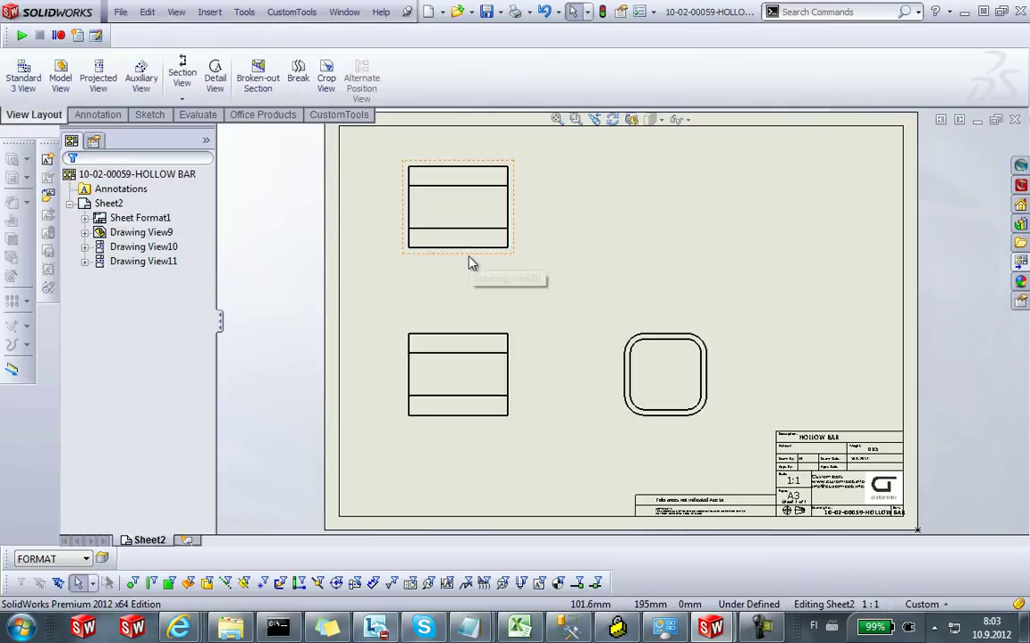
left_click(486, 12)
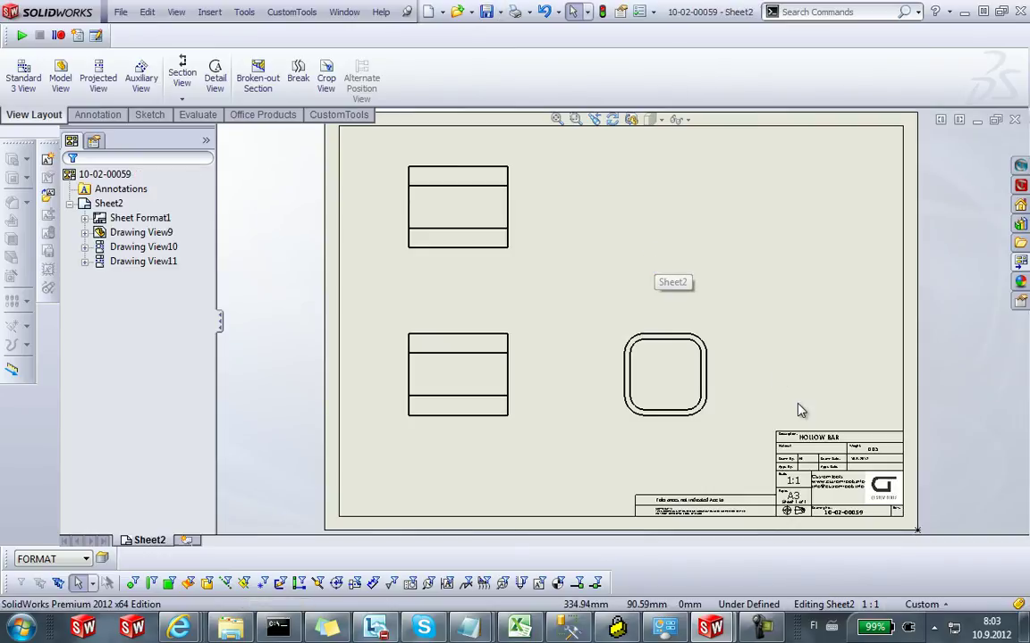
scroll(800, 411, "down", 3)
scroll(802, 507, "up", 3)
scroll(665, 433, "down", 1)
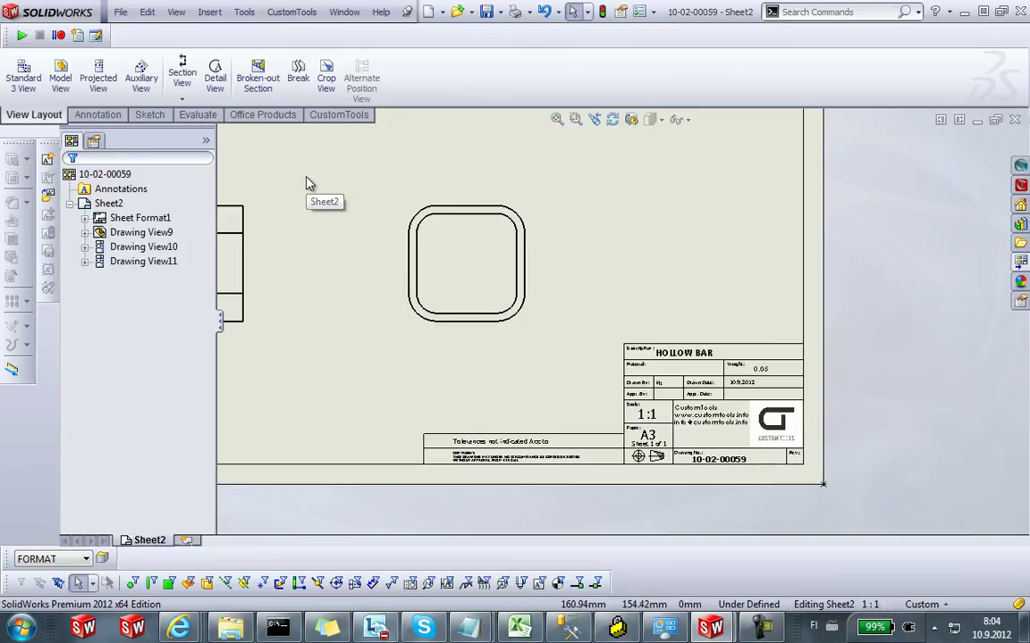
left_click(335, 116)
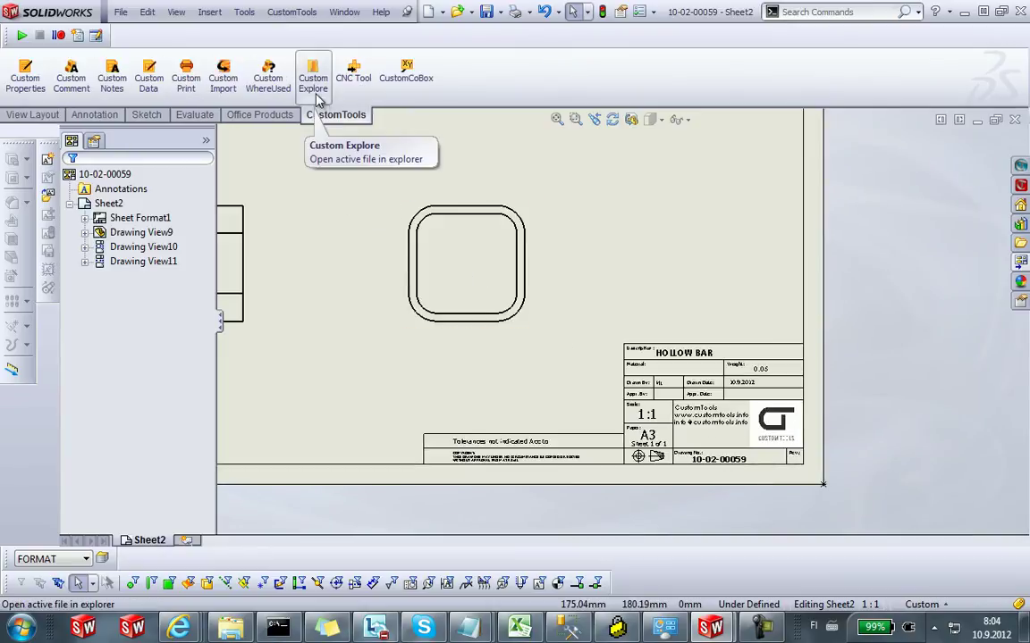
Check 10-02-00059.SLDDRW in the Drawings folder via Custom Explore, then return to the part
left_click(314, 90)
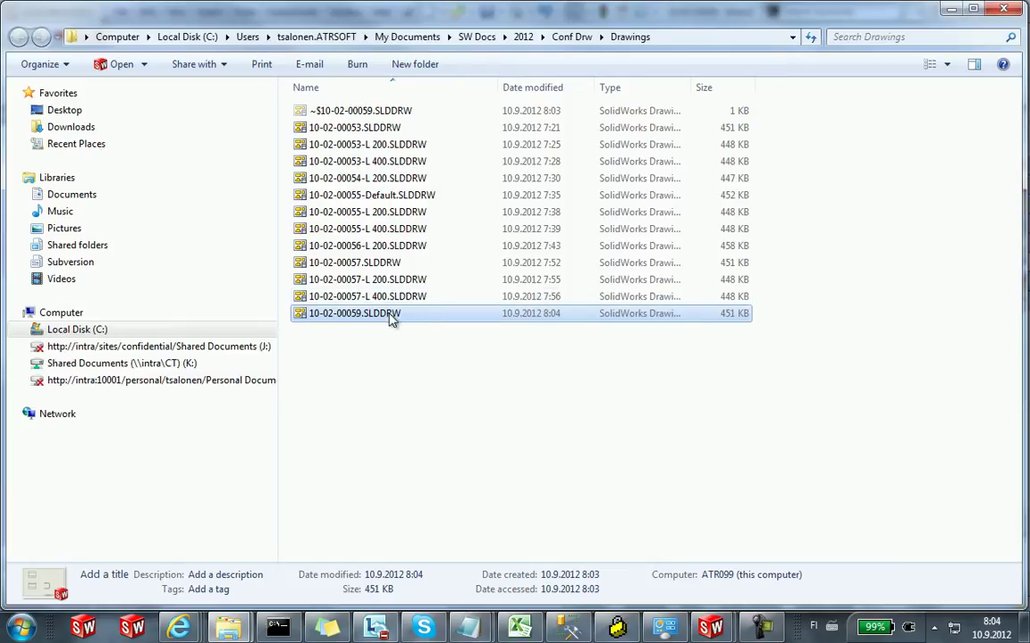
mouse_move(367, 325)
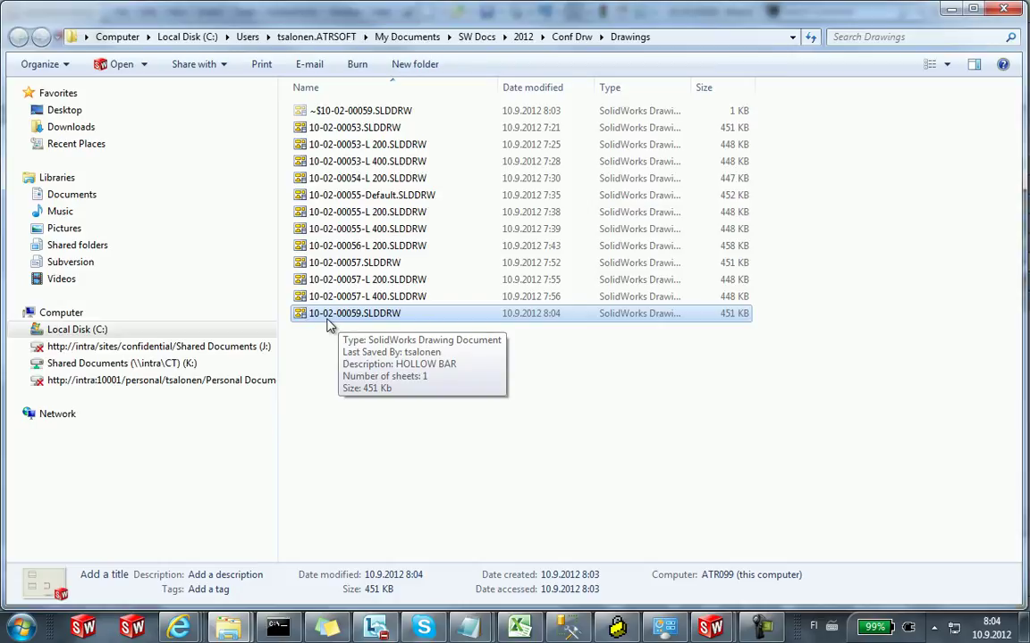
key("Return")
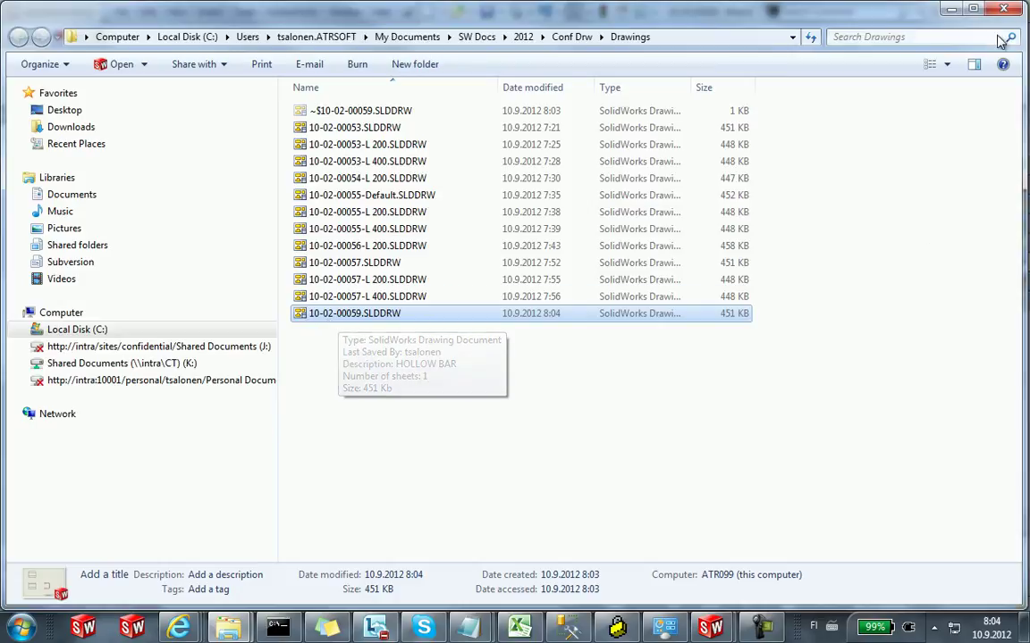
key("ctrl+Tab")
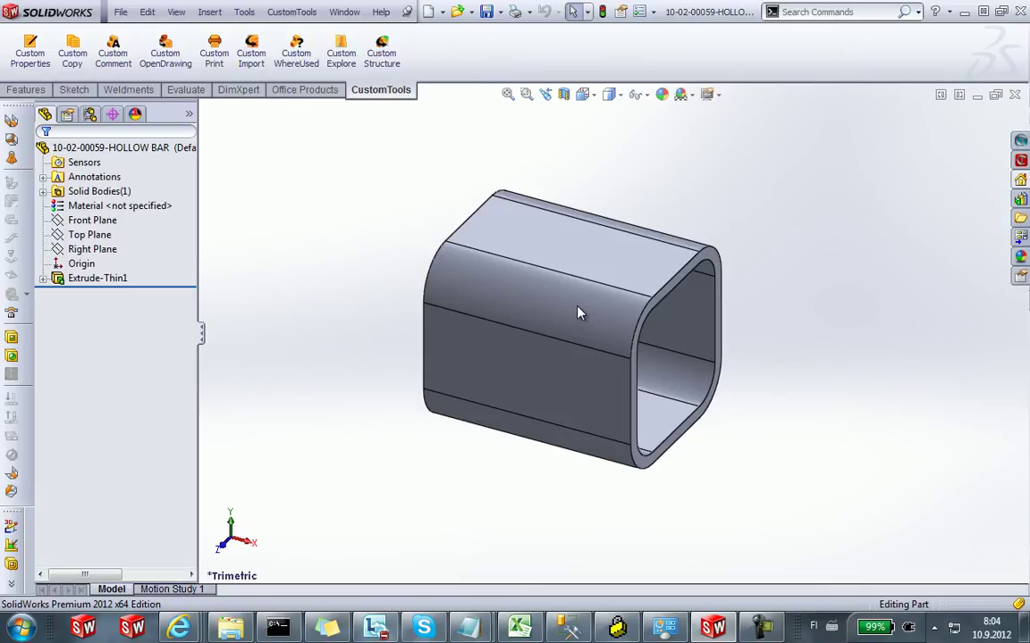
Open Configure Dimension for the bar's 70 mm length dimension D1
left_click(556, 374)
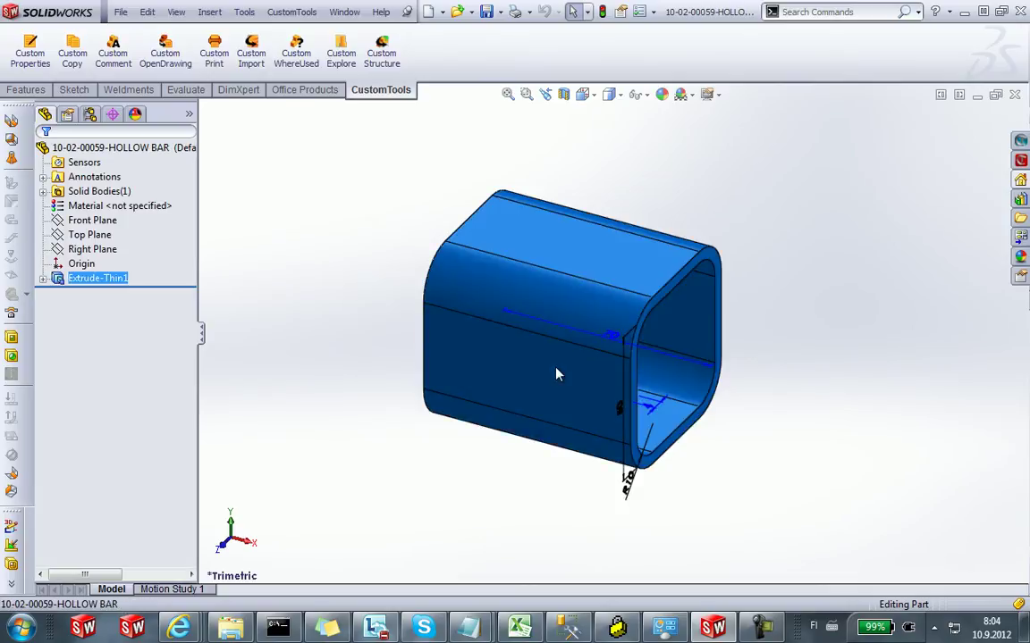
left_click(614, 341)
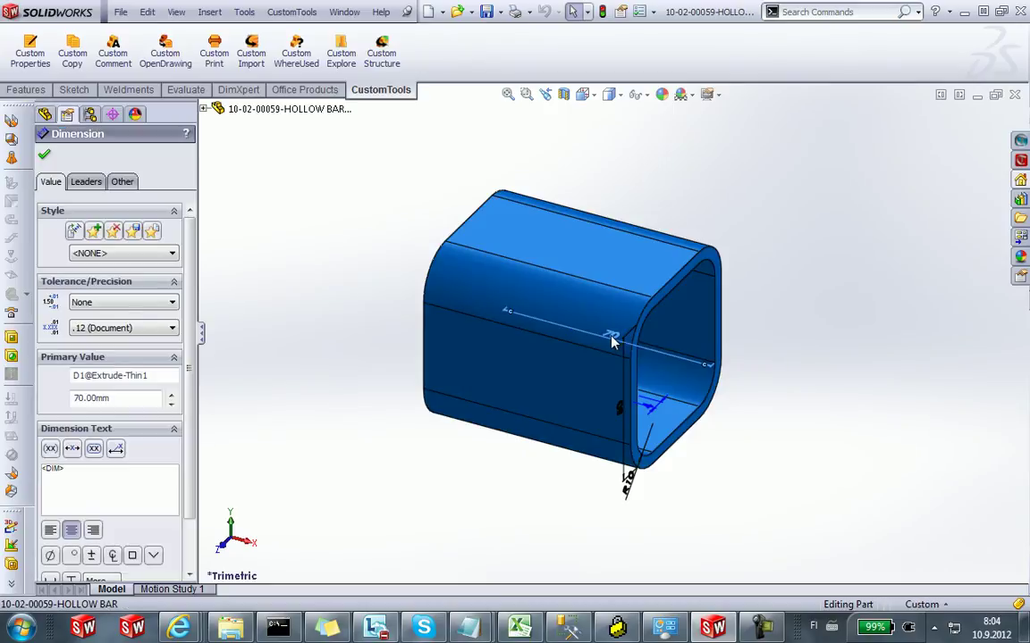
right_click(612, 338)
left_click(626, 457)
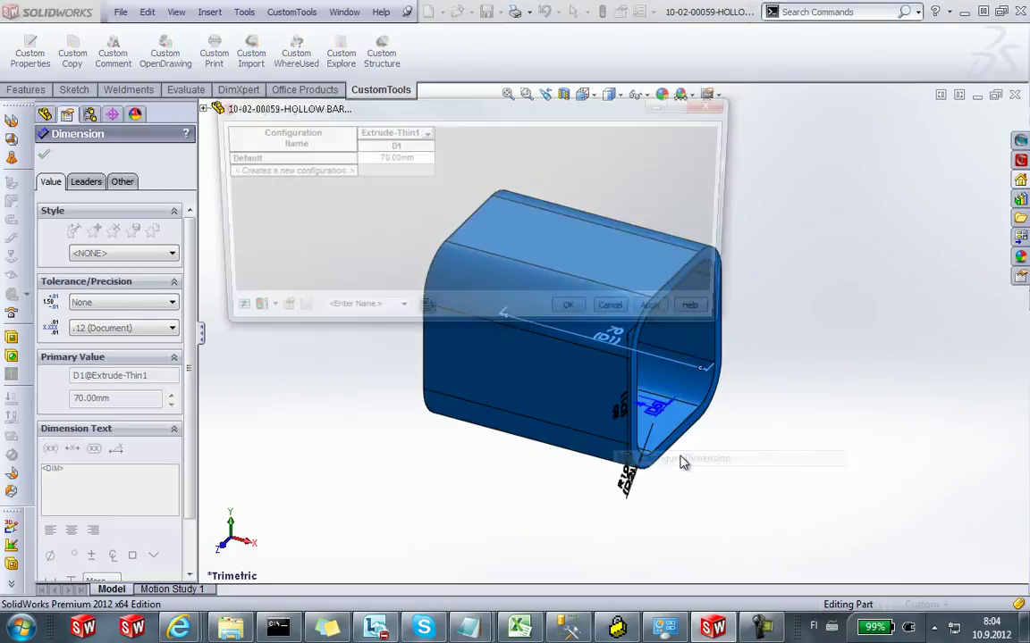
Add configurations L 200 and L 400 with D1 set to 200 mm and 400 mm
left_click(329, 171)
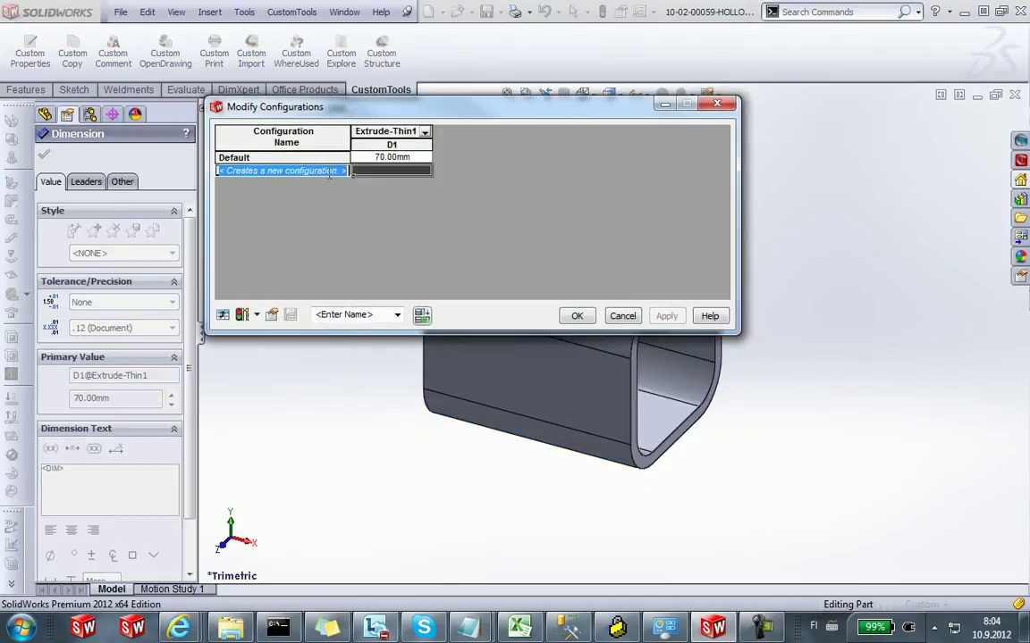
left_click(329, 170)
type("L 200")
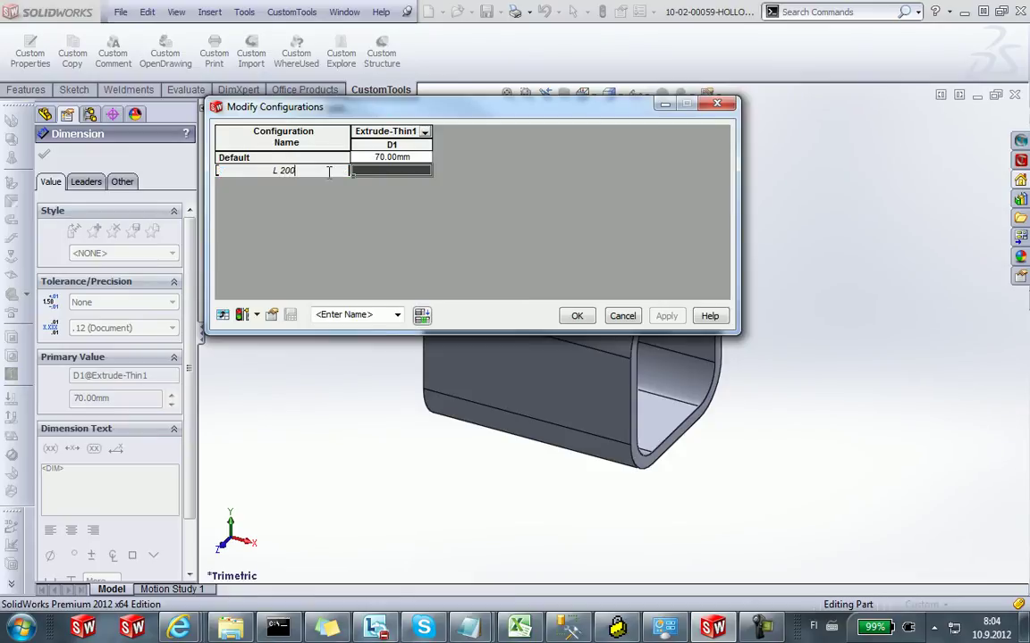
key("Tab")
type("200")
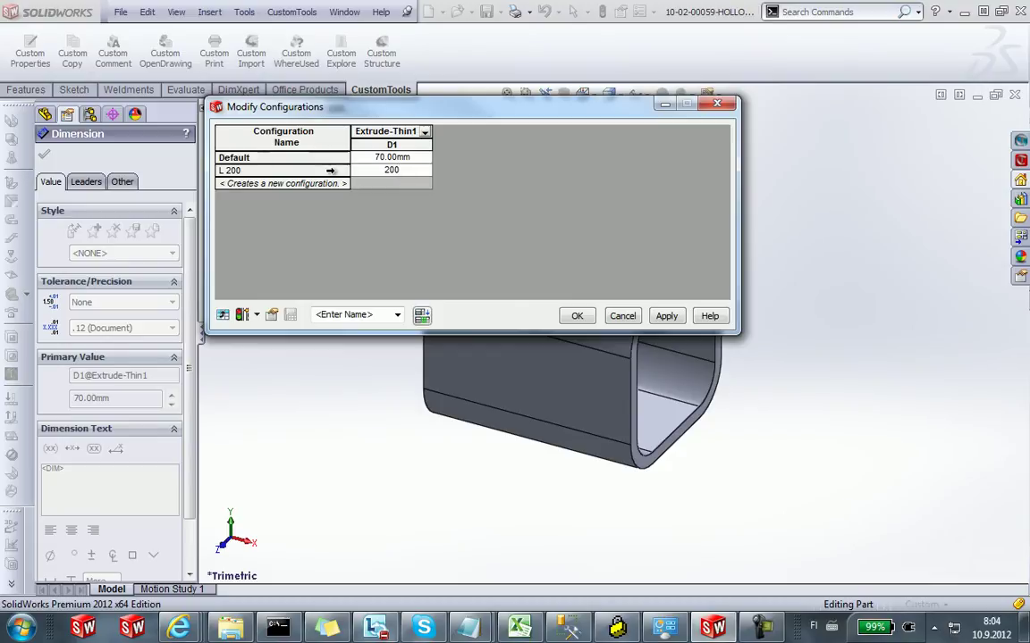
left_click(258, 183)
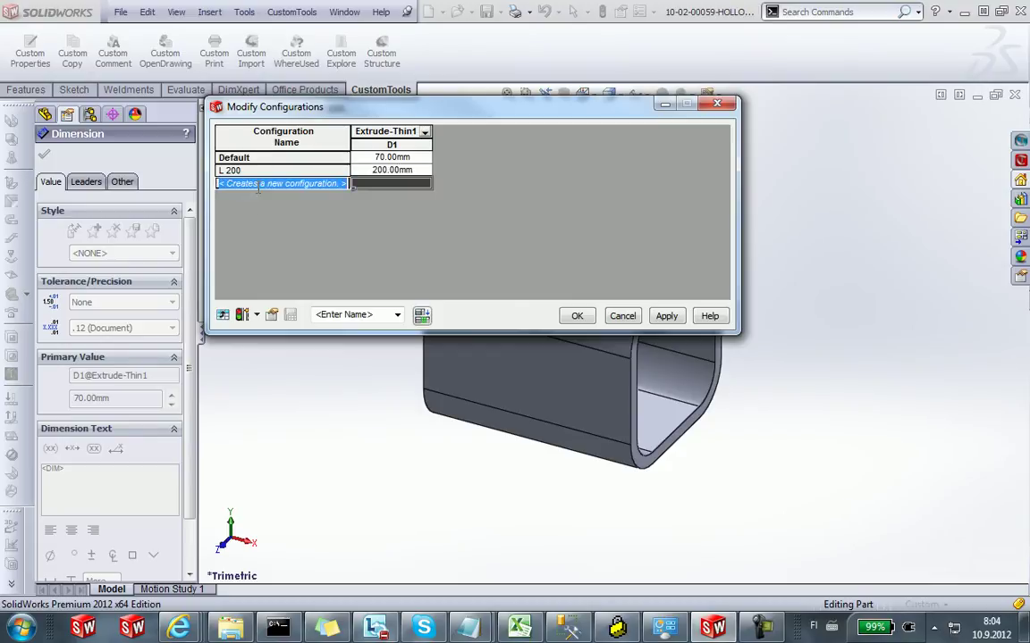
type("L 4")
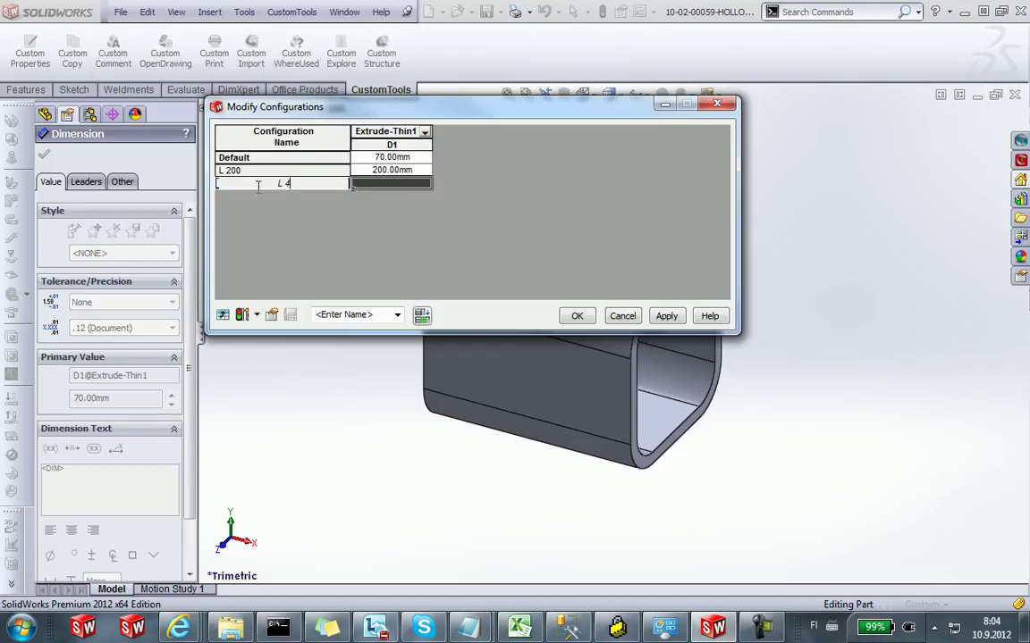
type("00")
key("Tab")
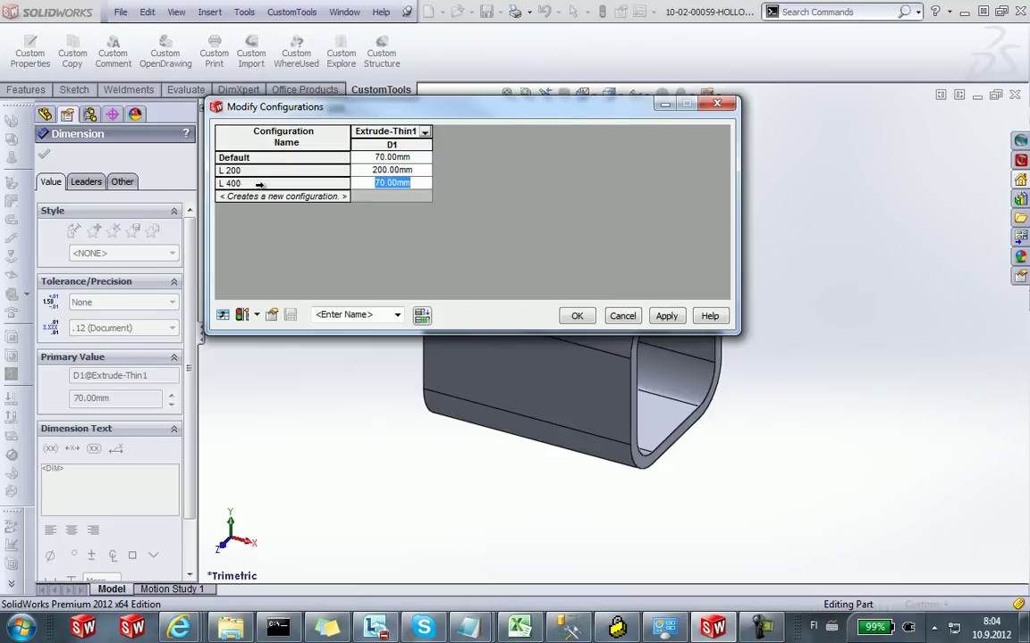
type("400")
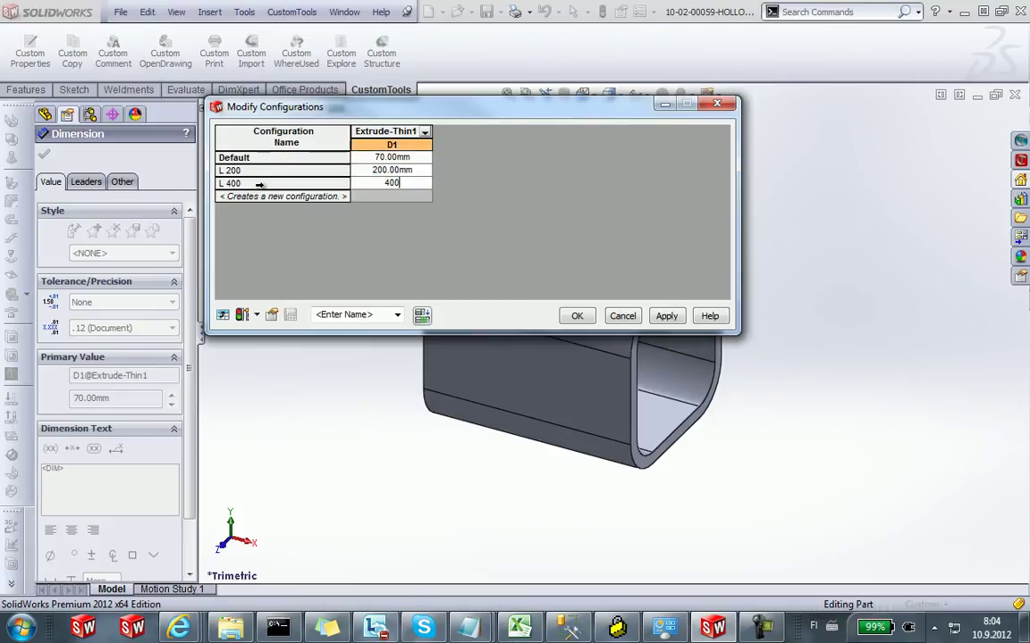
key("Return")
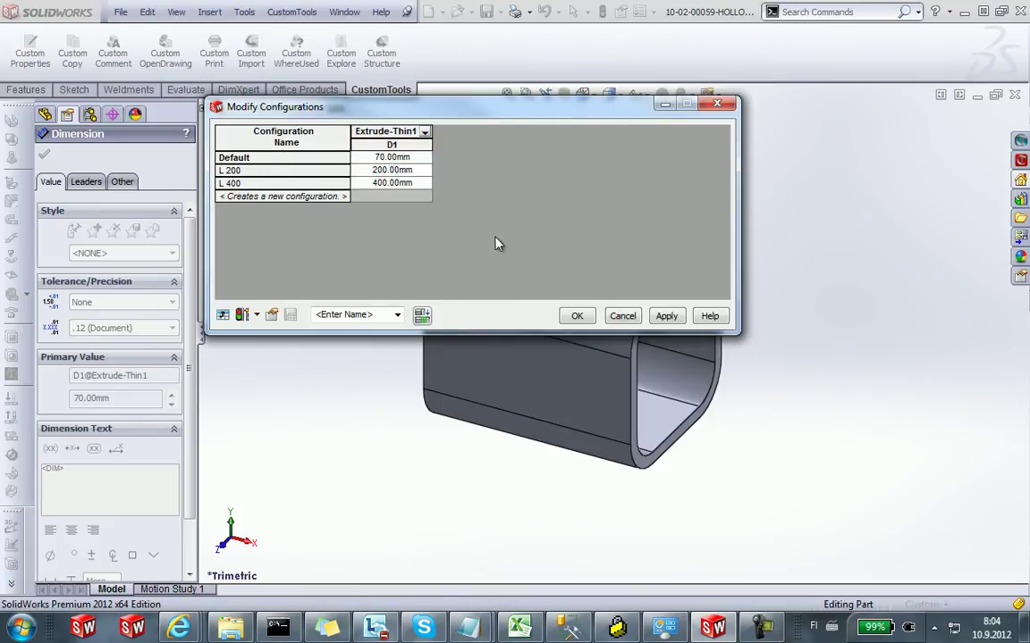
left_click(578, 317)
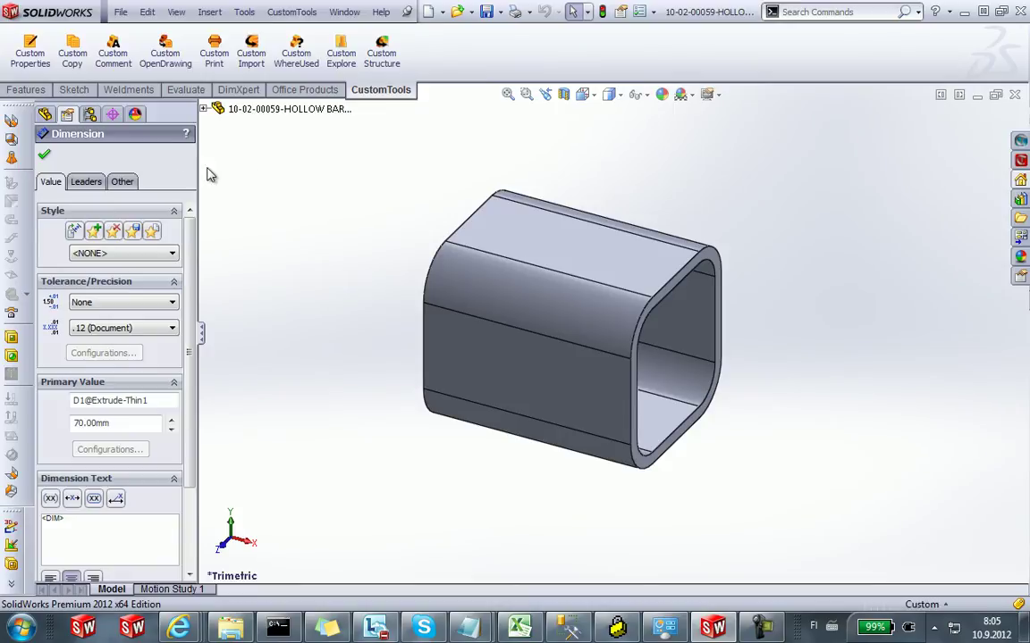
Set Configuration specific drw? to Yes in the part's custom properties
left_click(31, 58)
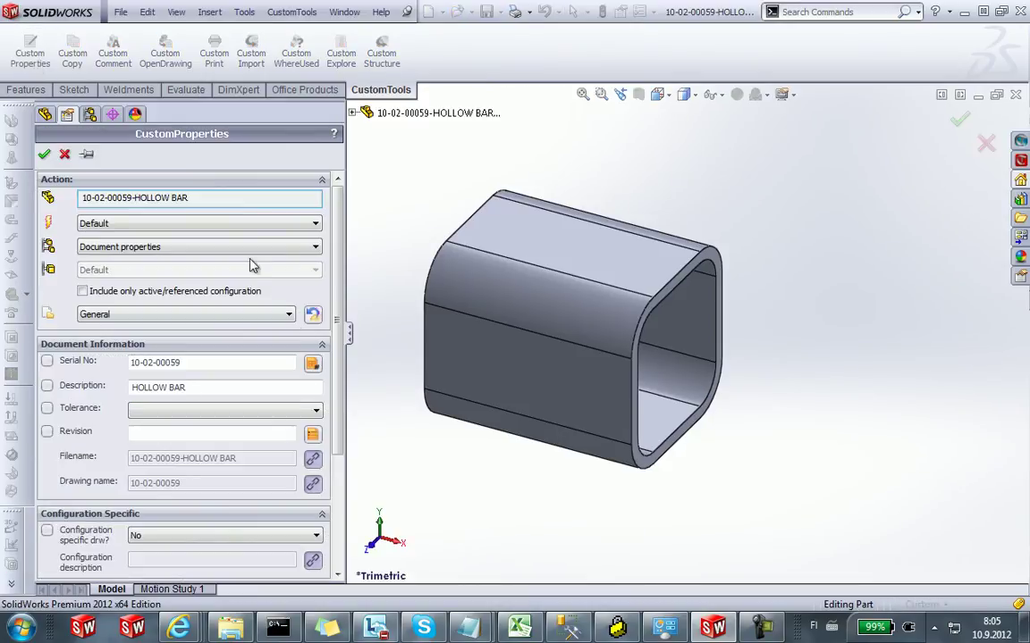
scroll(310, 365, "down", 5)
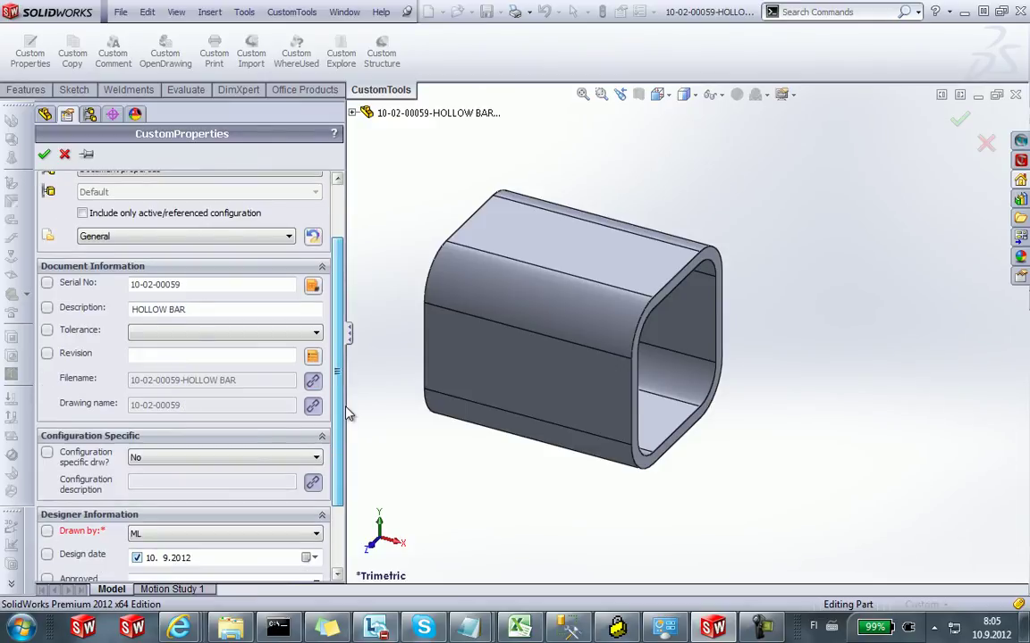
left_click(248, 378)
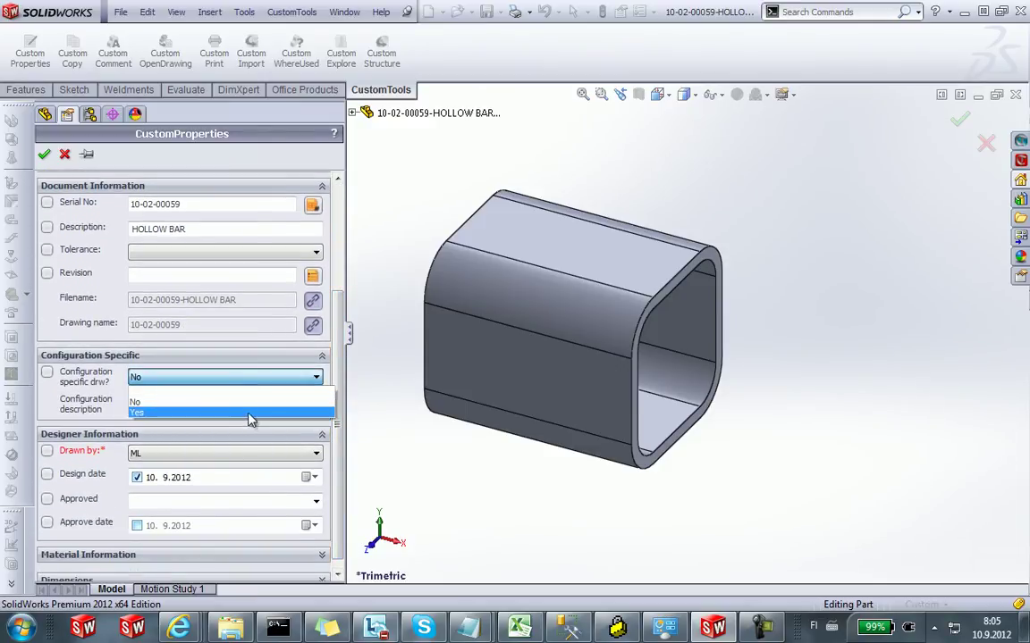
left_click(248, 414)
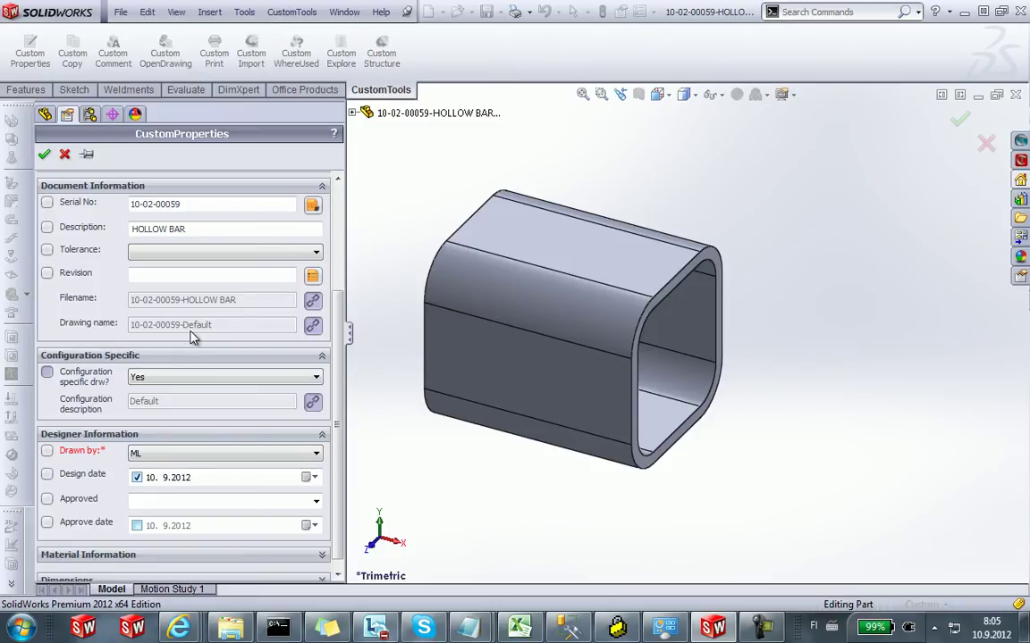
left_click_drag(339, 375, 346, 261)
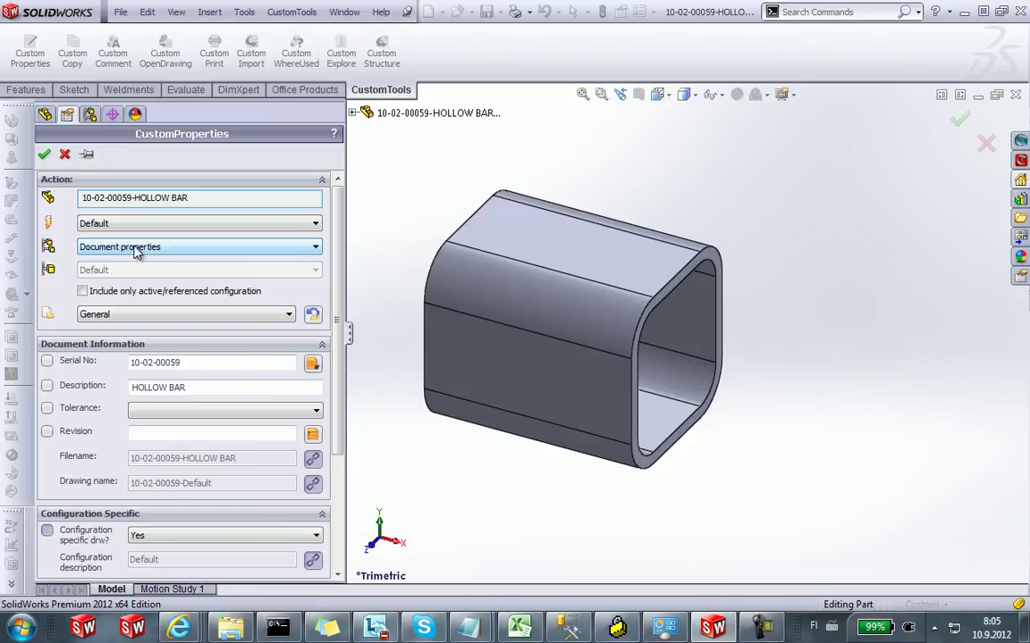
Apply the custom properties to Specific Configuration(s), selecting L 200 and L 400
left_click(176, 250)
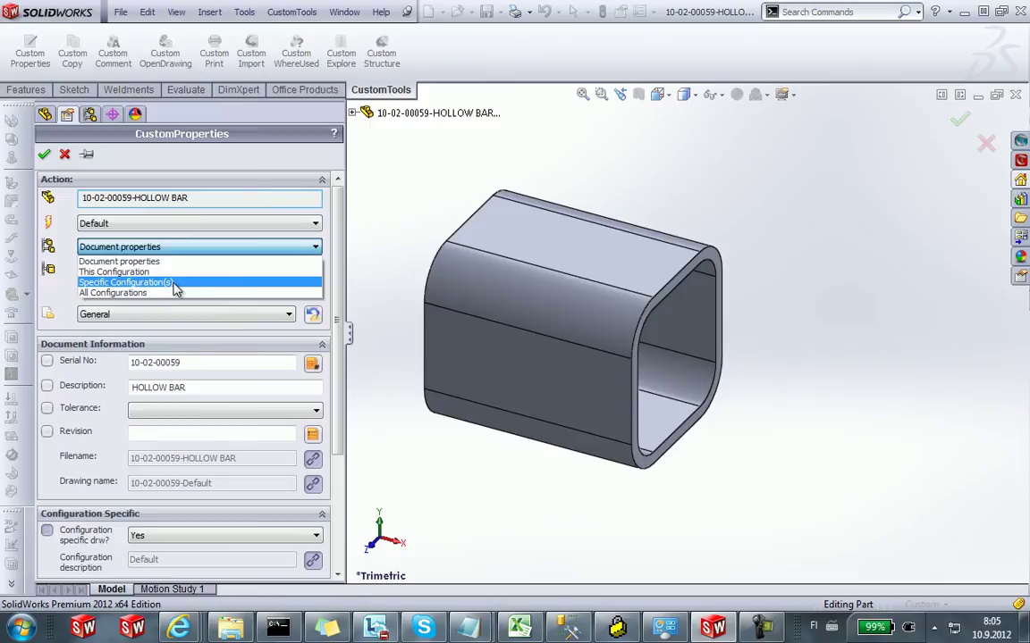
left_click(176, 288)
scroll(339, 302, "down", 1)
left_click_drag(339, 302, 345, 391)
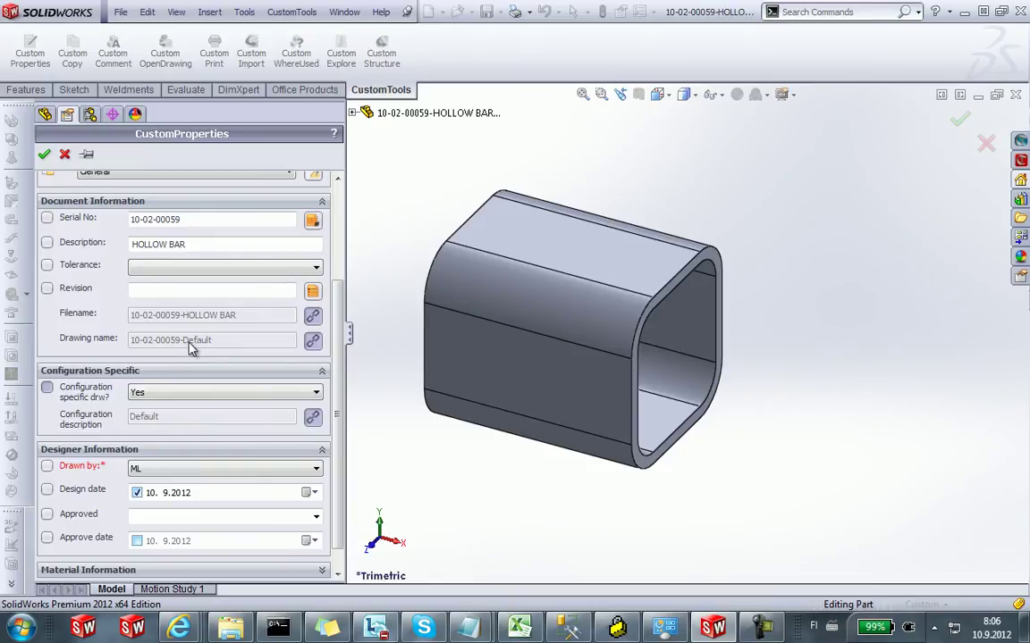
left_click_drag(340, 333, 345, 234)
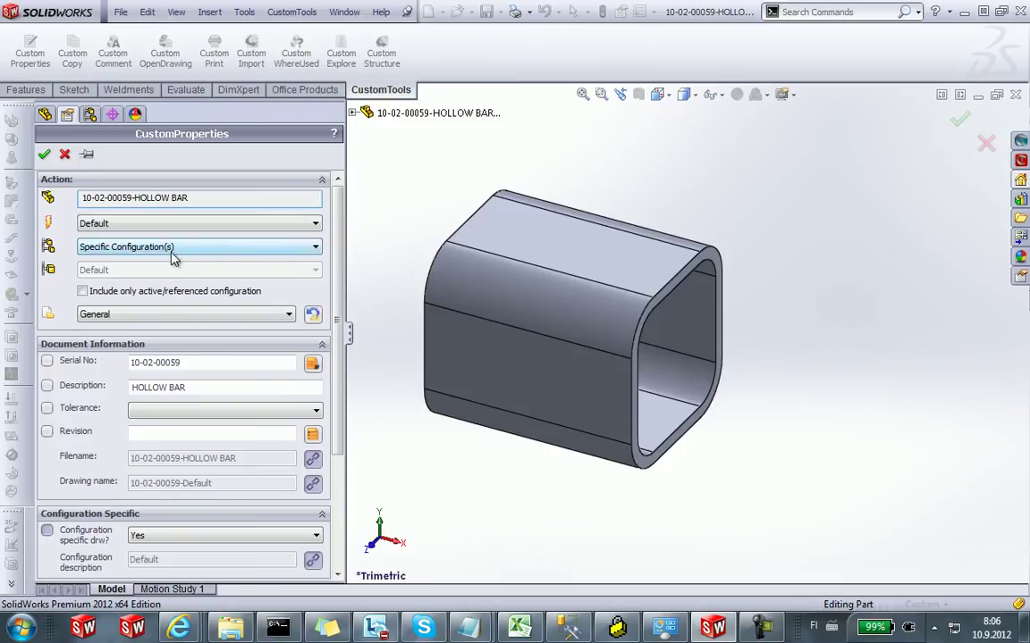
left_click(44, 157)
left_click(36, 67)
left_click(41, 78, "shift")
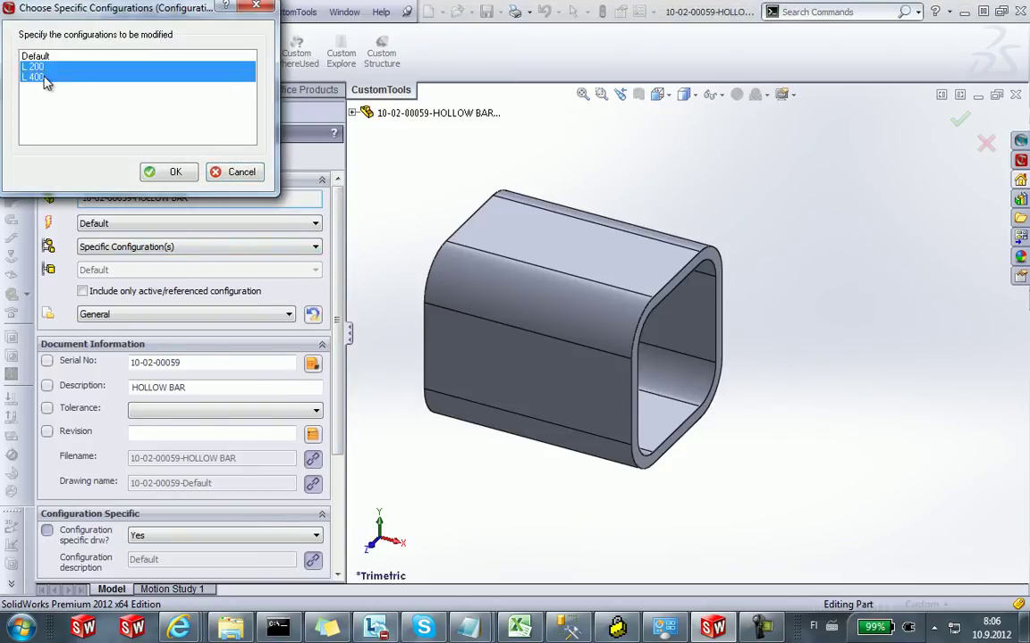
Confirm the configurations, activate L 200, and start a new drawing from the part
left_click(153, 169)
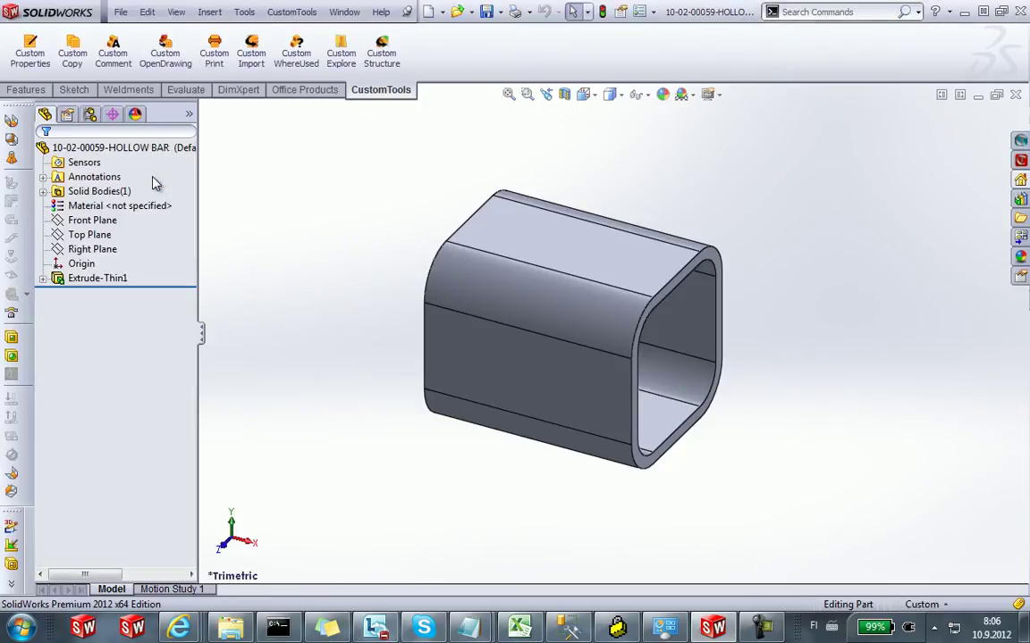
left_click(89, 115)
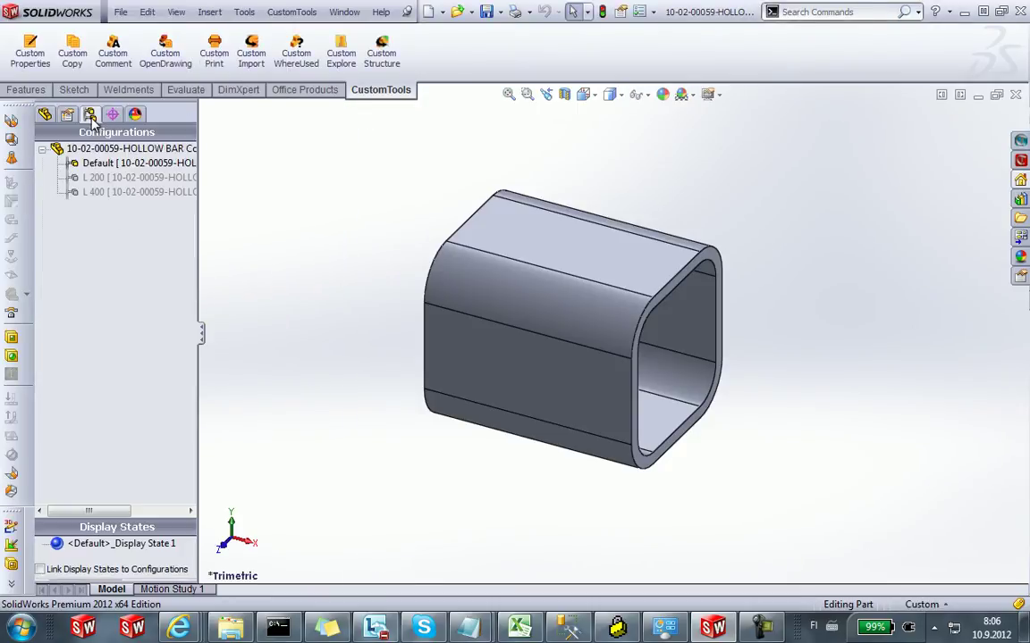
double_click(127, 178)
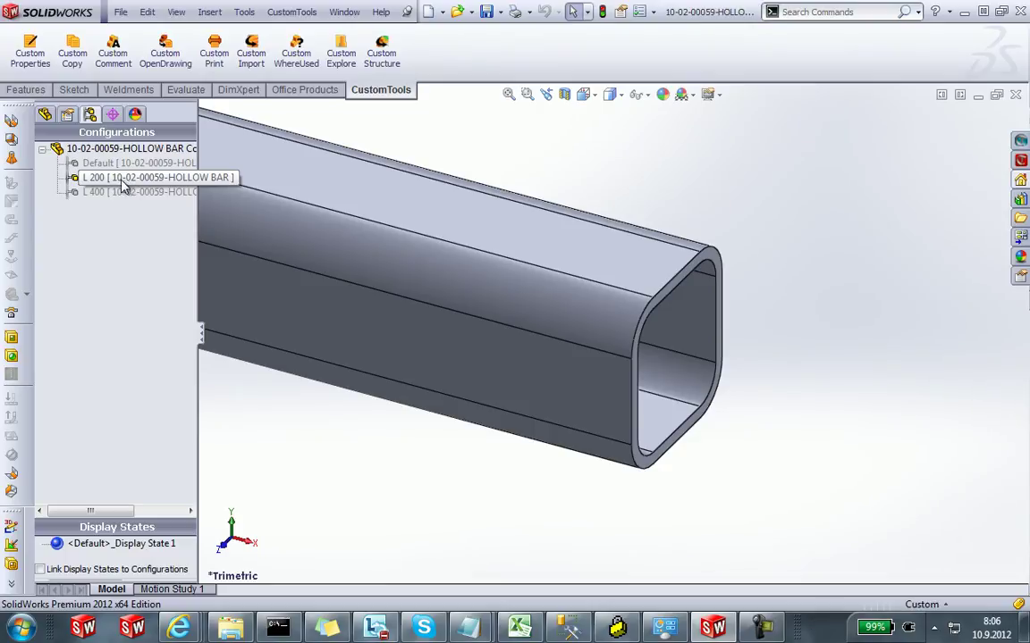
left_click(442, 11)
left_click(460, 45)
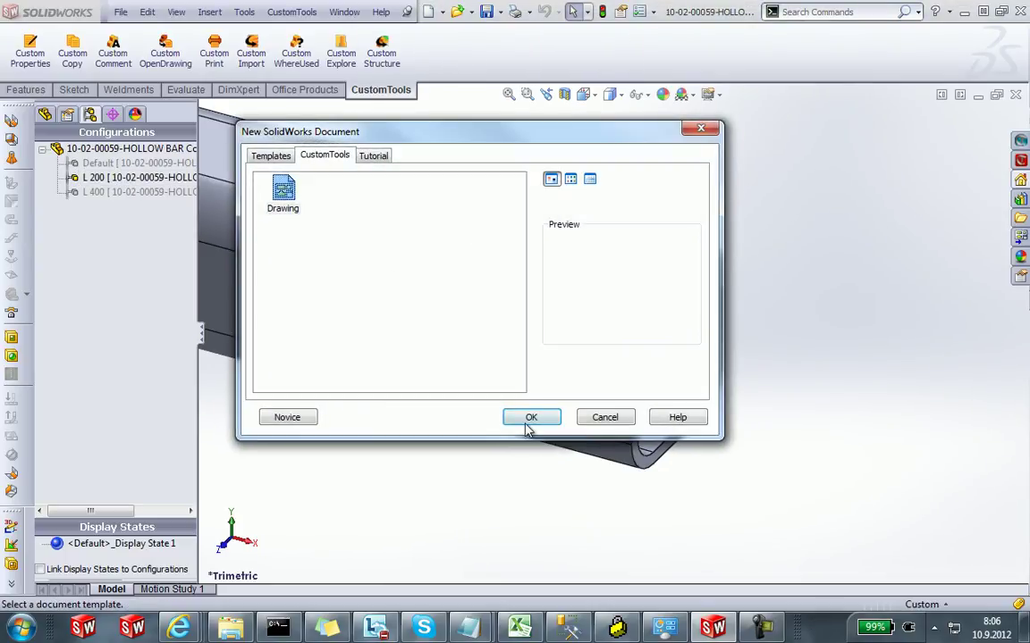
Place three standard views of the L 200 bar on an A3-L-Conf Drw drawing sheet
left_click(529, 418)
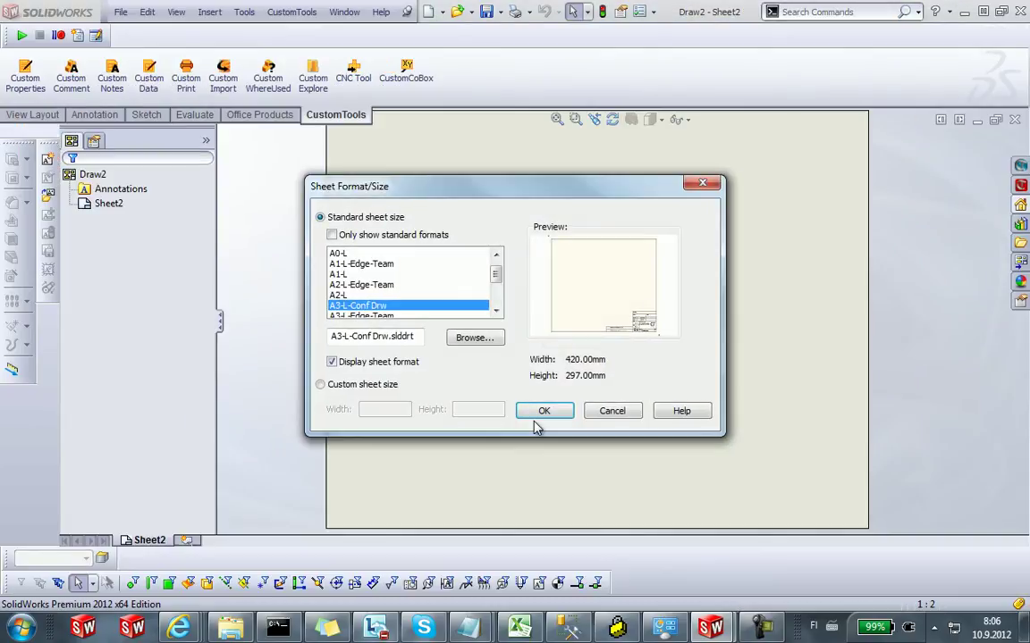
left_click(542, 417)
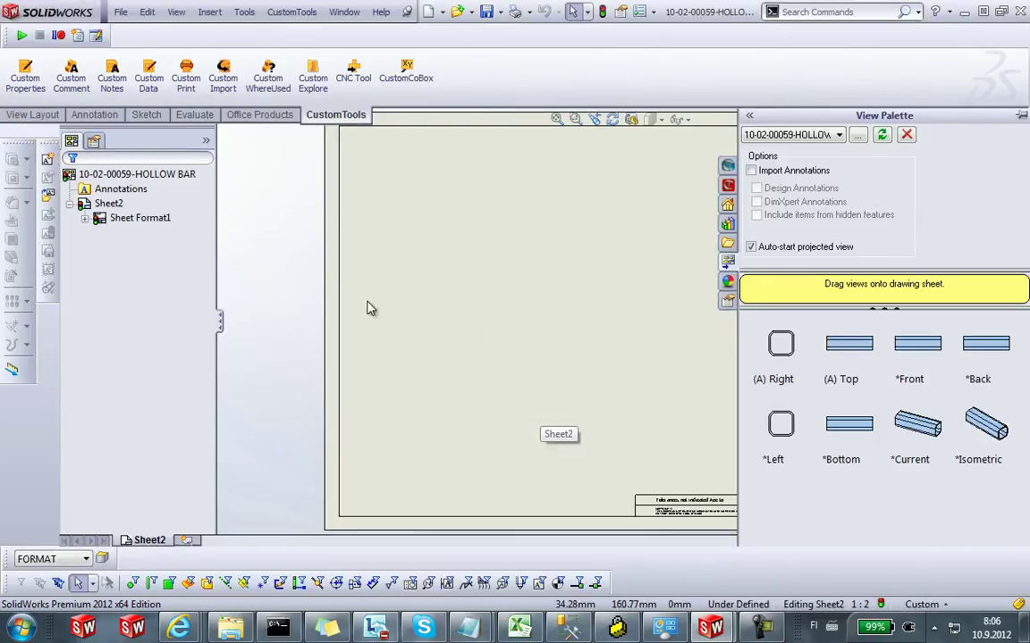
left_click(46, 114)
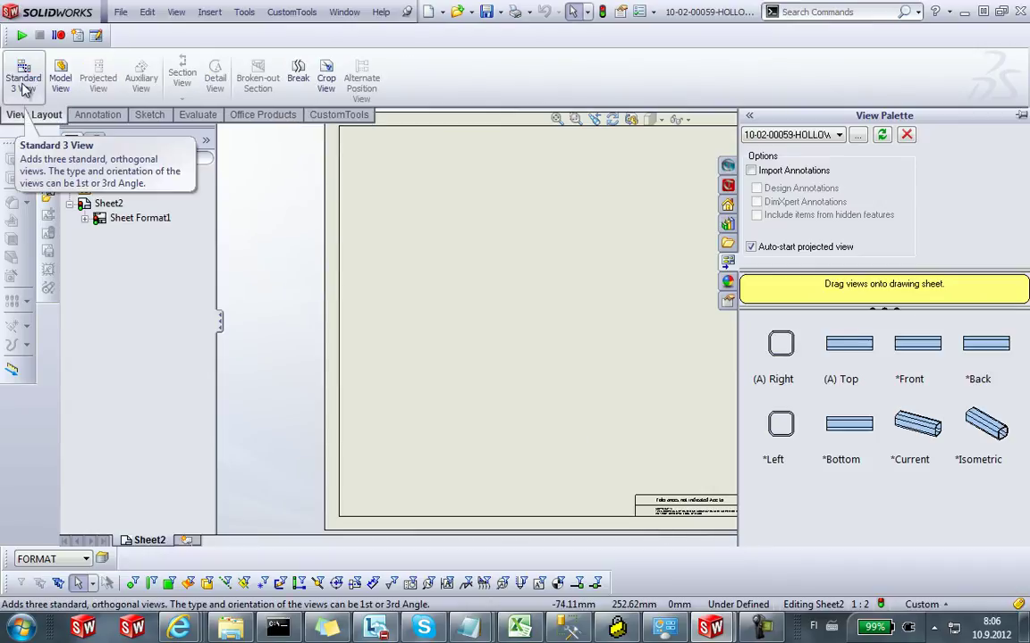
left_click(25, 89)
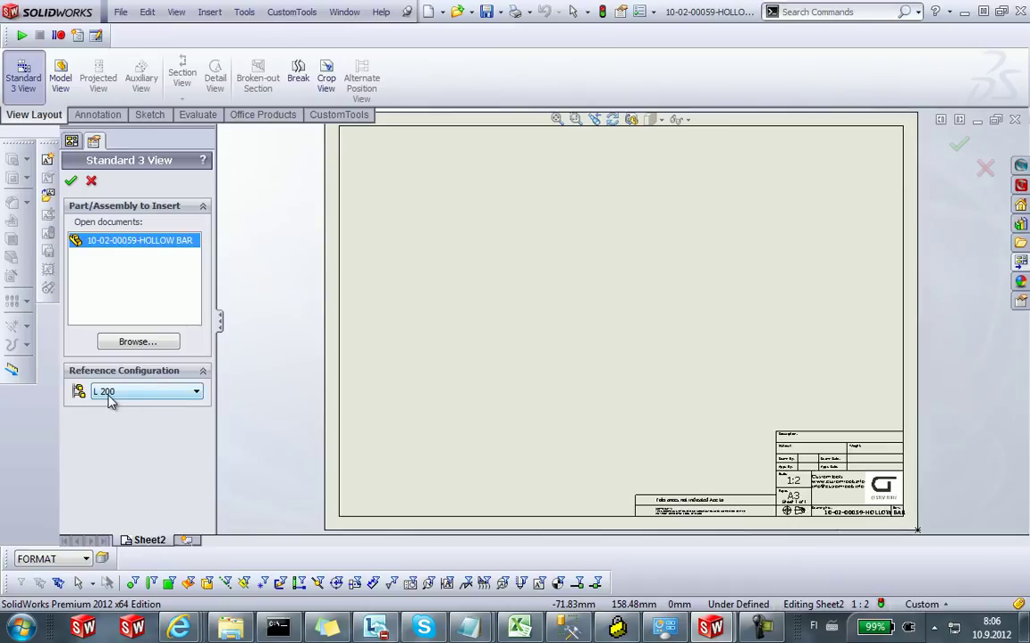
left_click(71, 181)
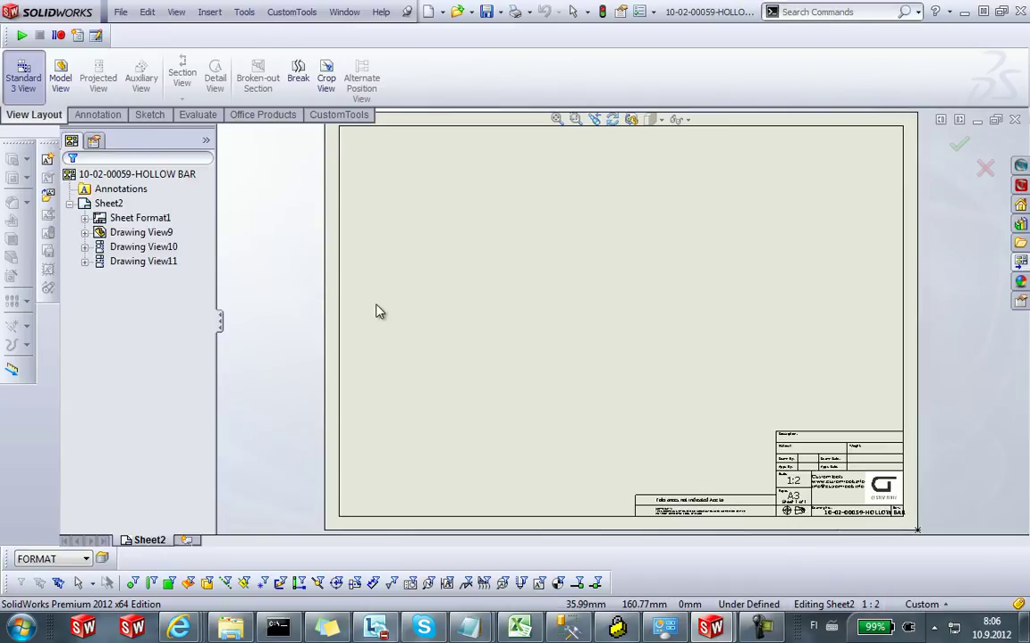
Save the drawing as 10-02-00059-L 200 with Save All, close it, and activate L 400
left_click(486, 12)
left_click(586, 415)
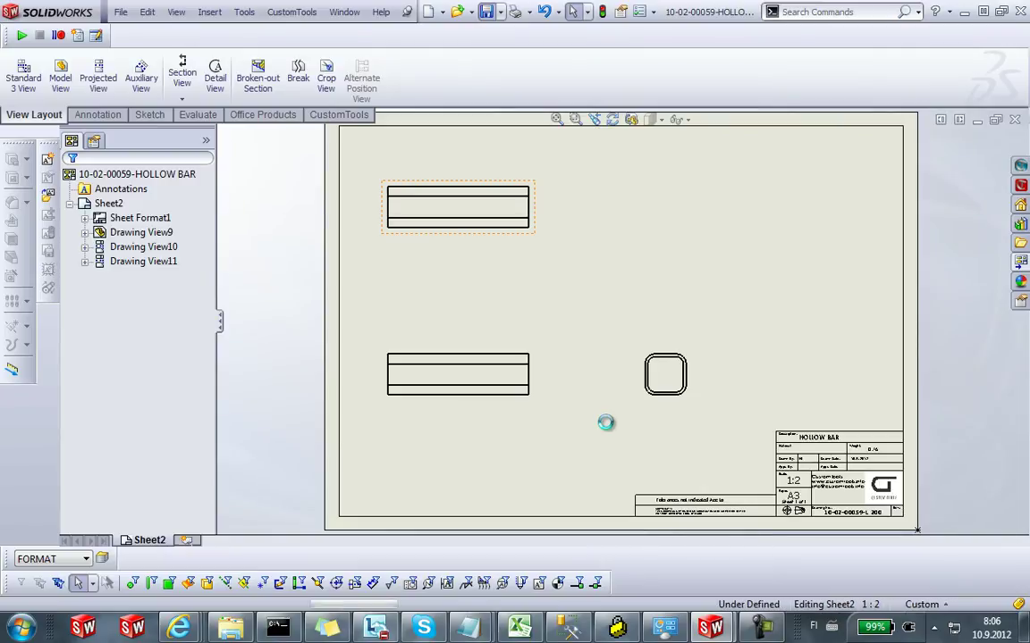
scroll(835, 501, "down", 2)
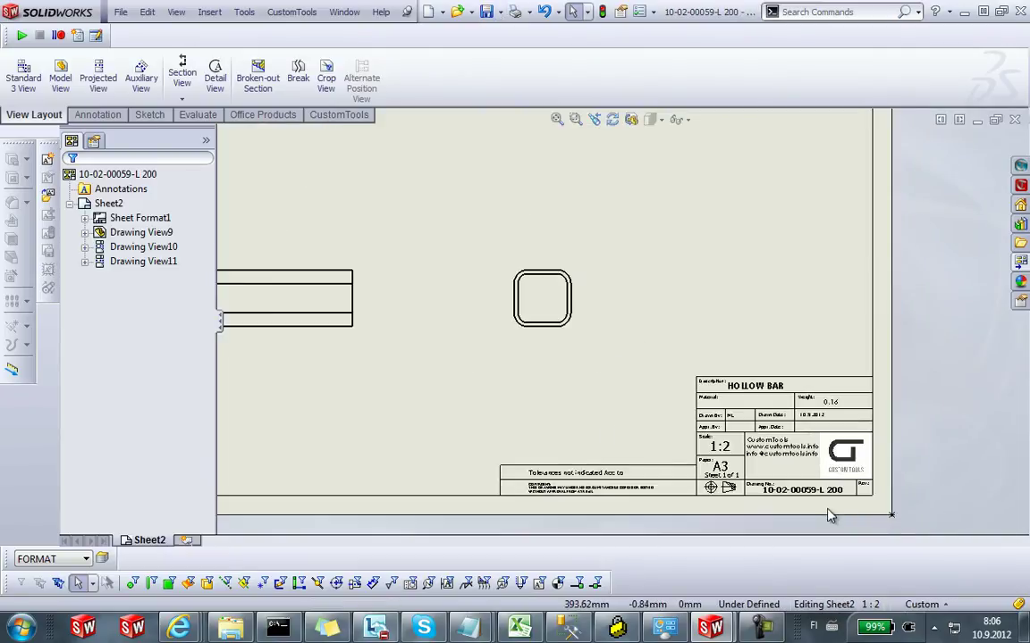
scroll(837, 516, "down", 1)
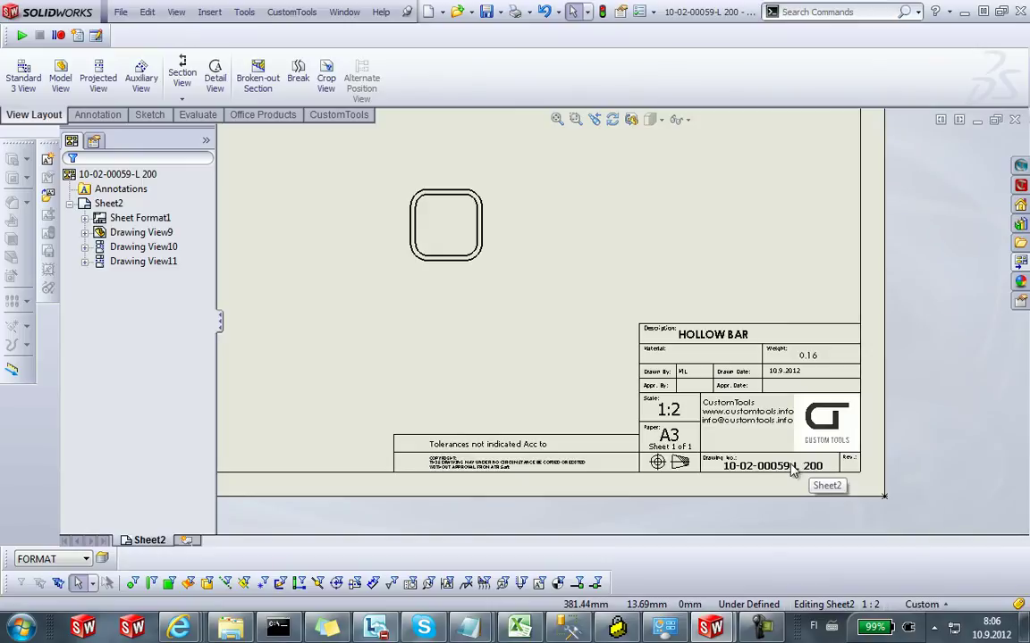
left_click(1014, 118)
double_click(143, 191)
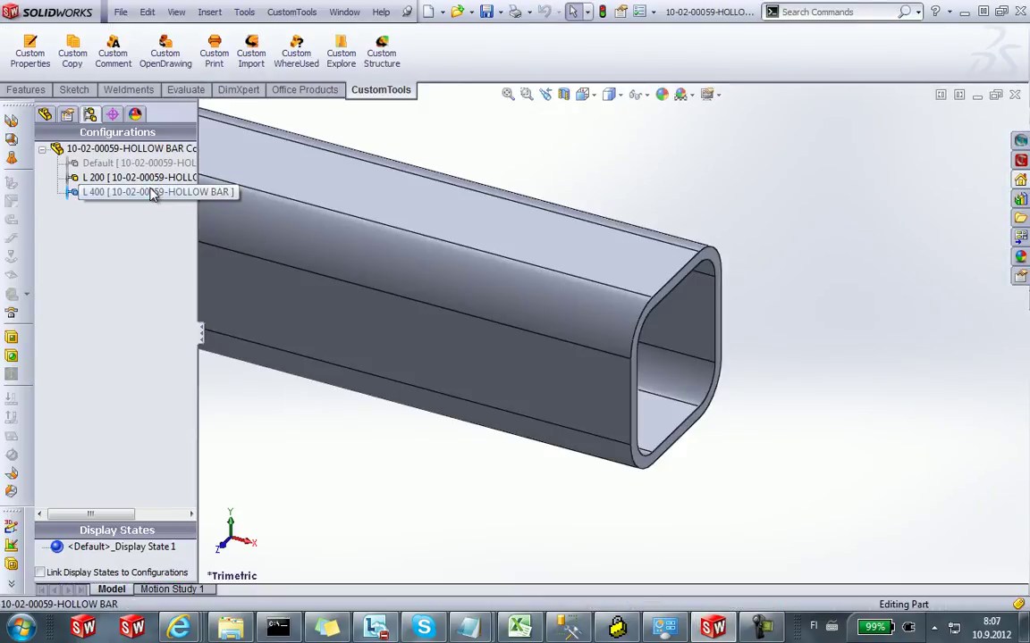
Make an A3 drawing from the part with three standard views of the L 400 bar
left_click(442, 13)
left_click(449, 46)
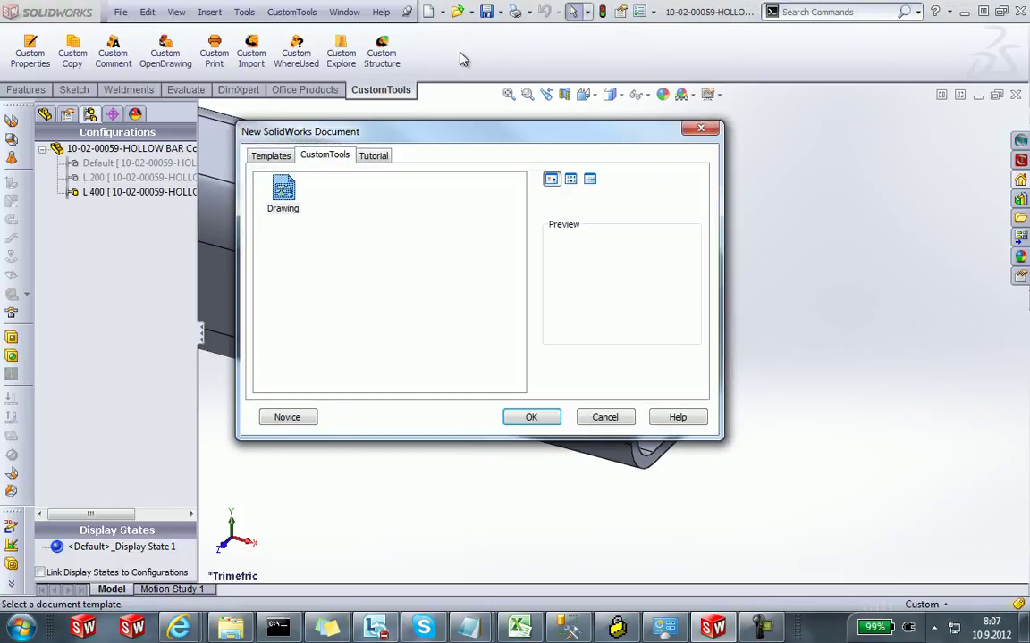
left_click(529, 417)
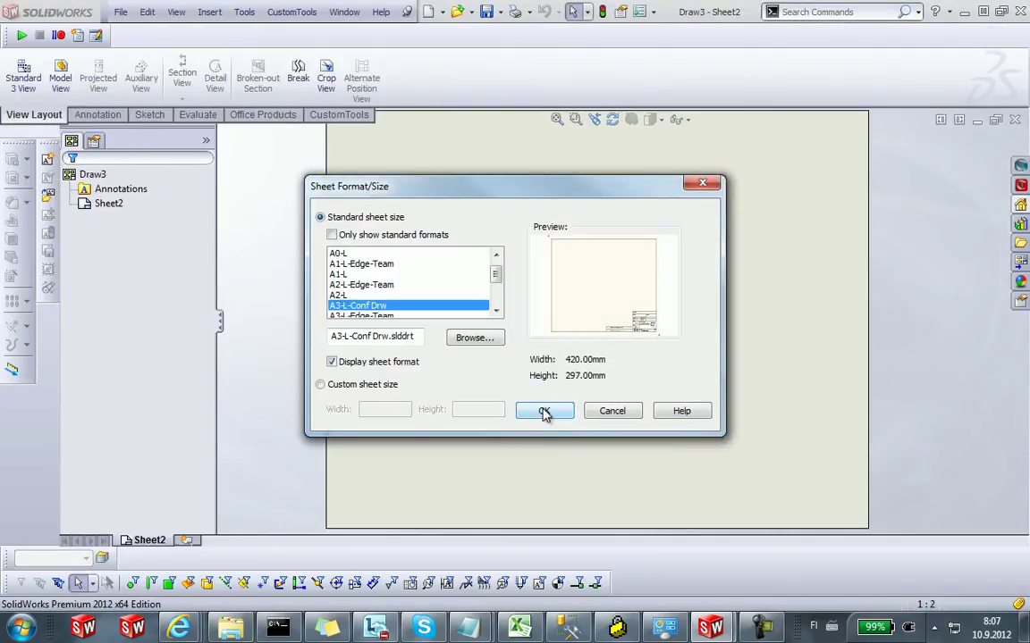
left_click(544, 411)
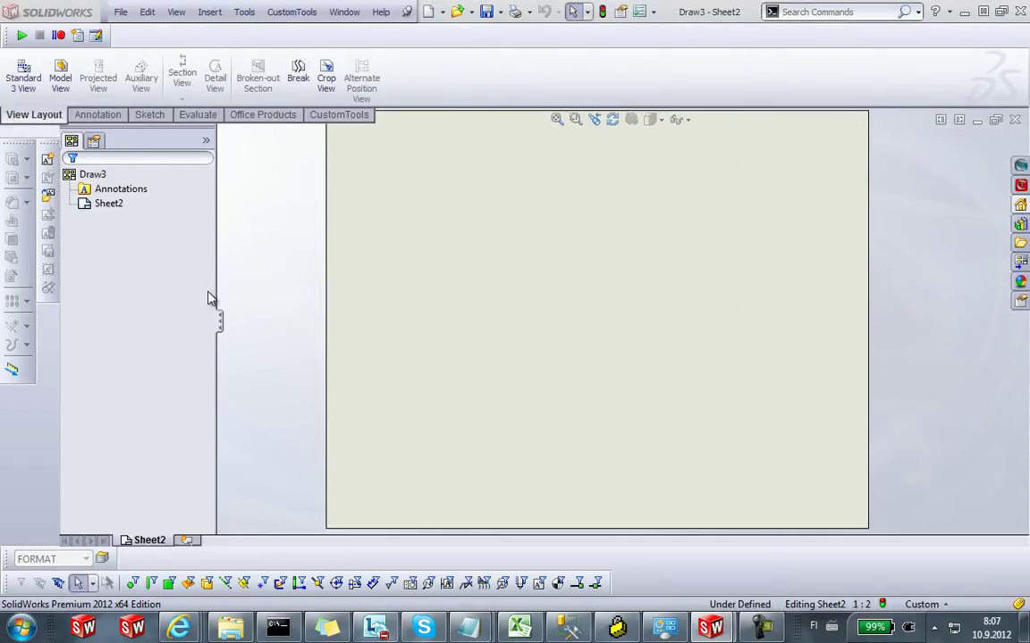
left_click(27, 77)
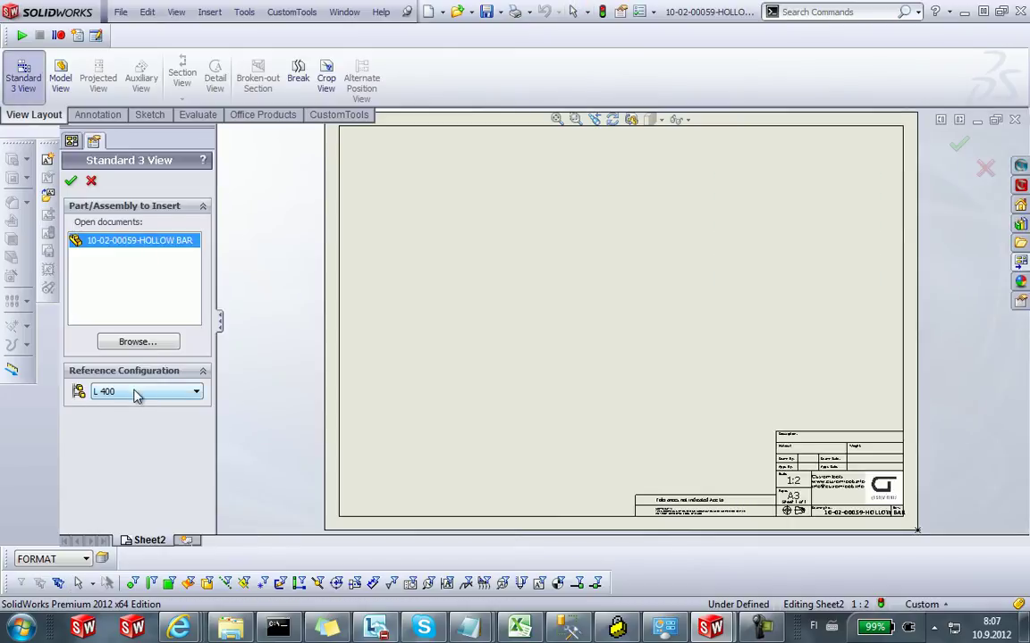
left_click(71, 180)
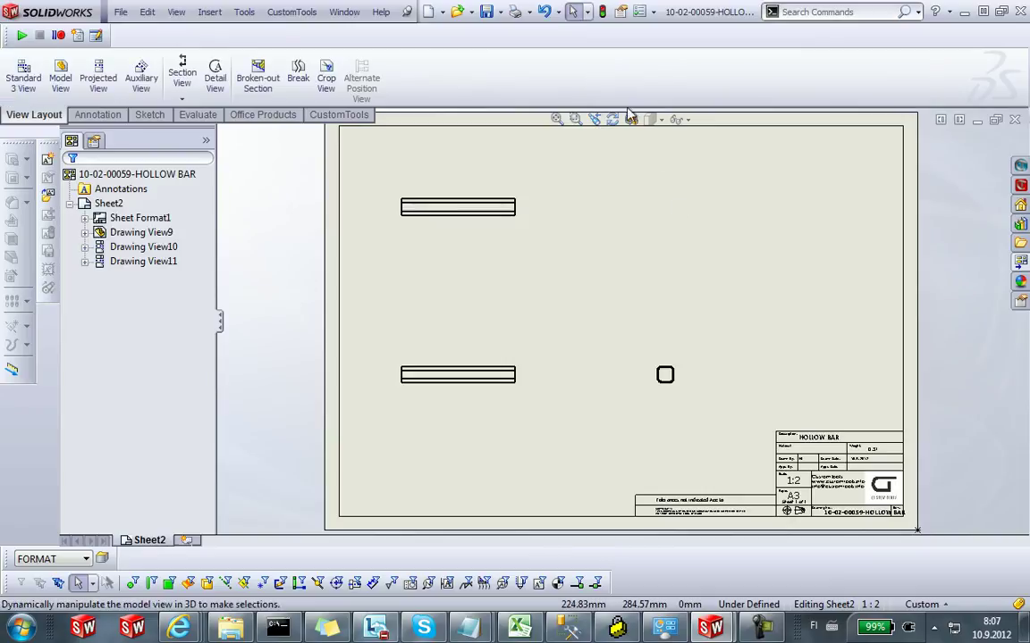
Save the drawing as 10-02-00059-L 400 with Save All and return to the hollow bar part
left_click(486, 12)
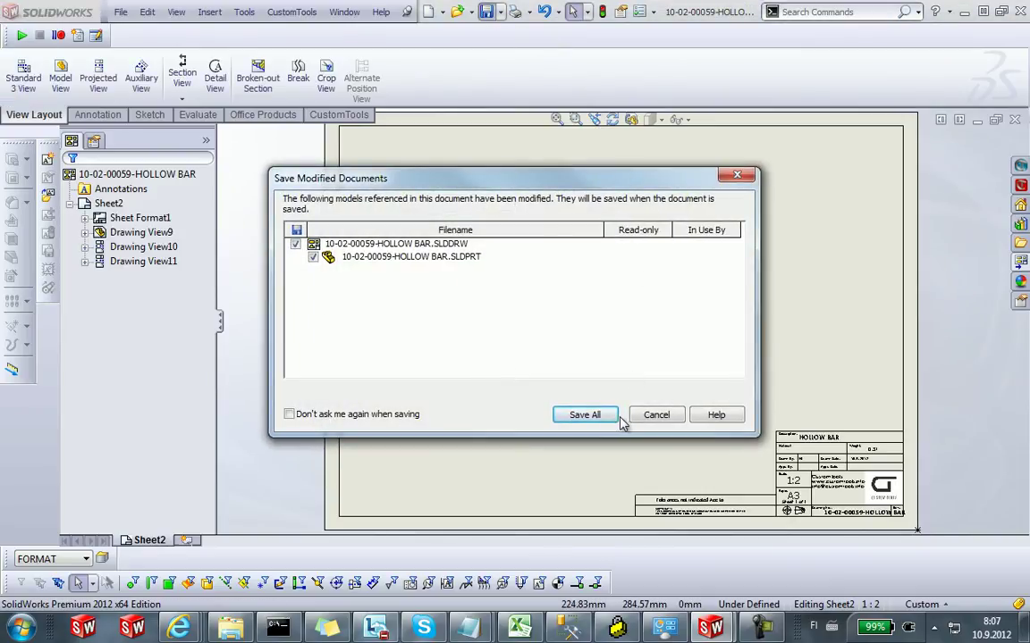
left_click(584, 415)
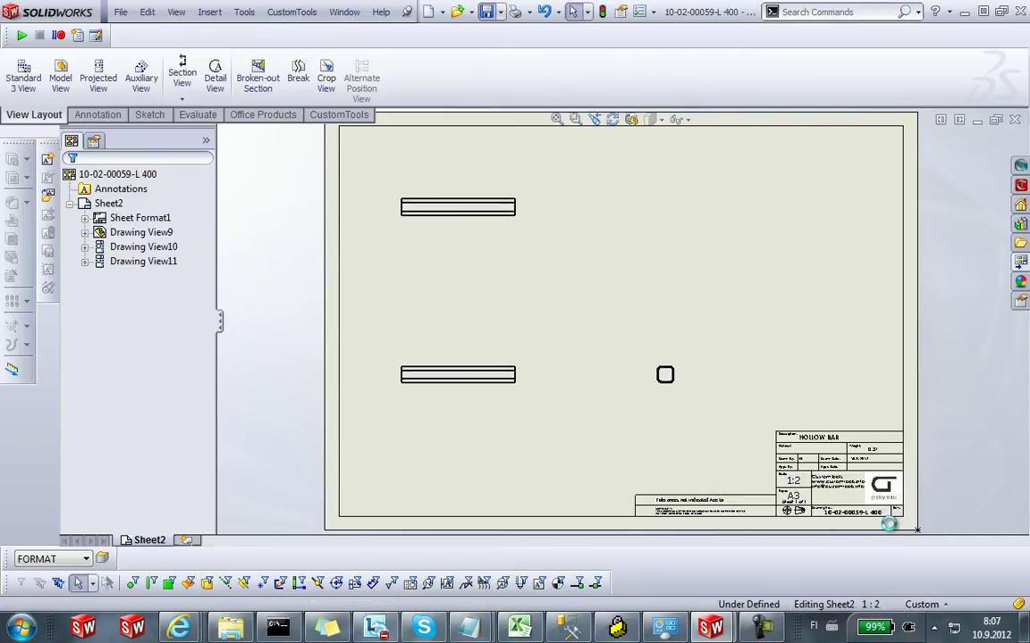
scroll(873, 510, "down", 3)
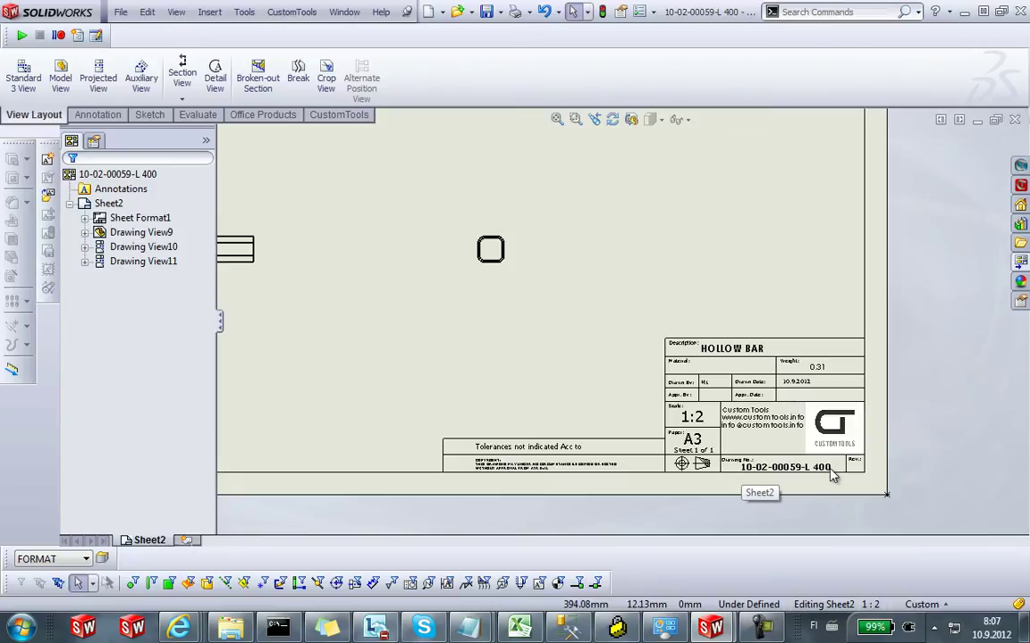
key("ctrl+Tab")
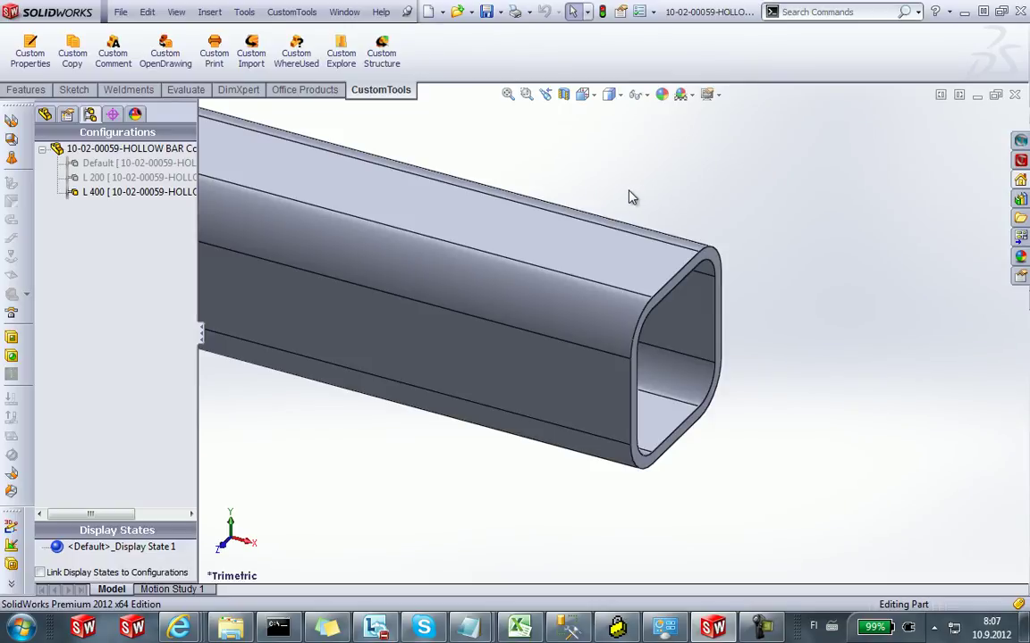
scroll(632, 197, "up", 1)
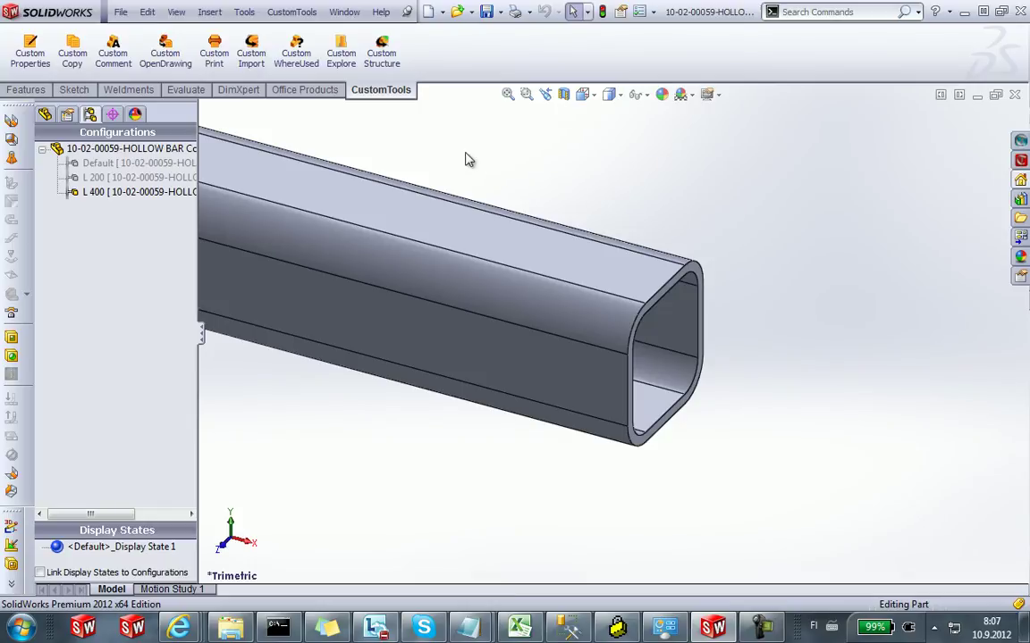
left_click(187, 69)
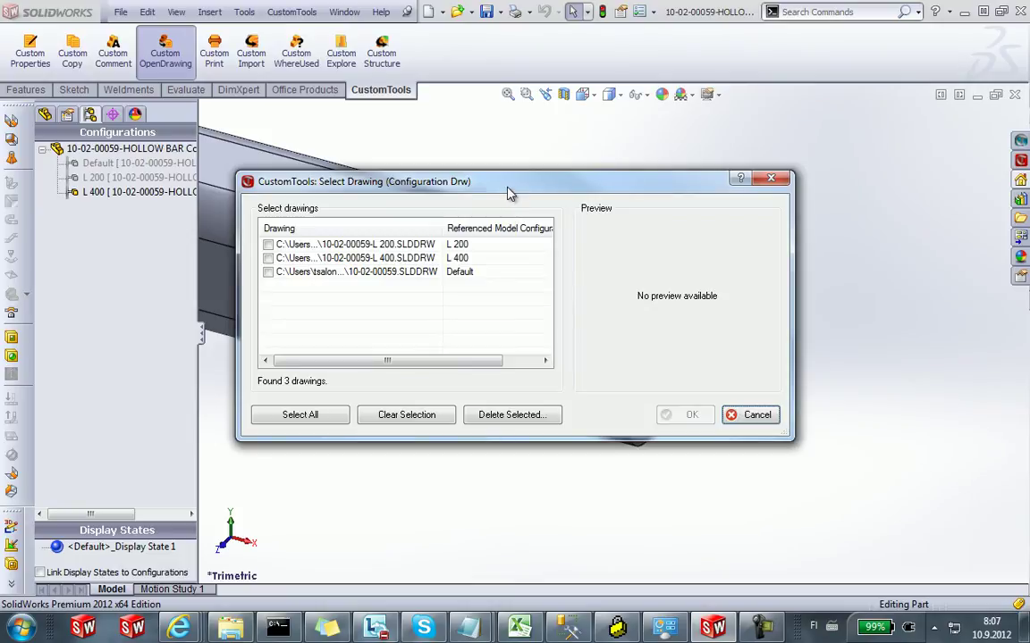
left_click_drag(514, 170, 512, 166)
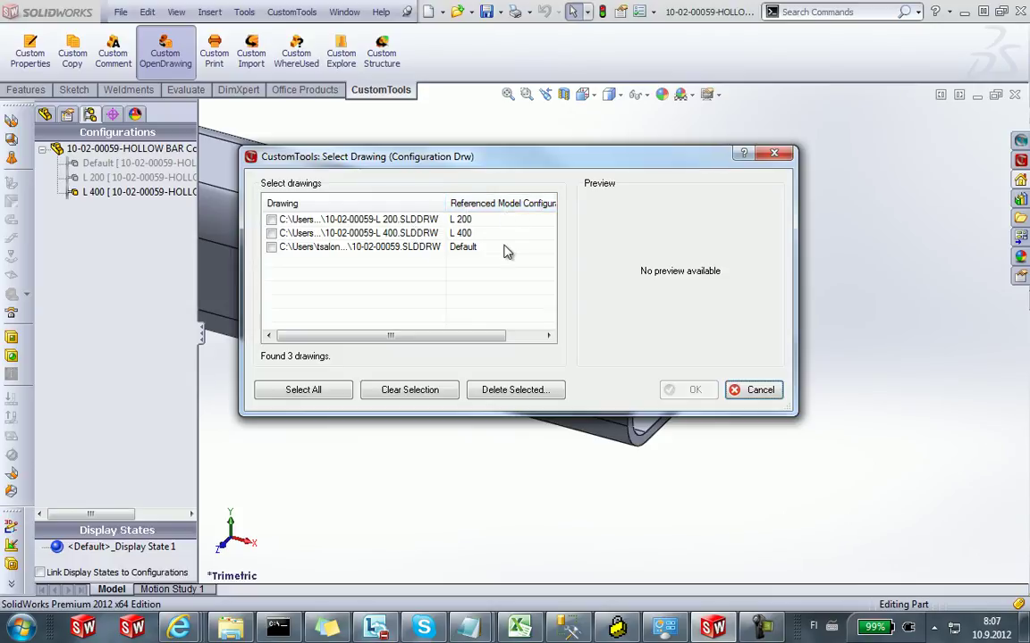
left_click(484, 221)
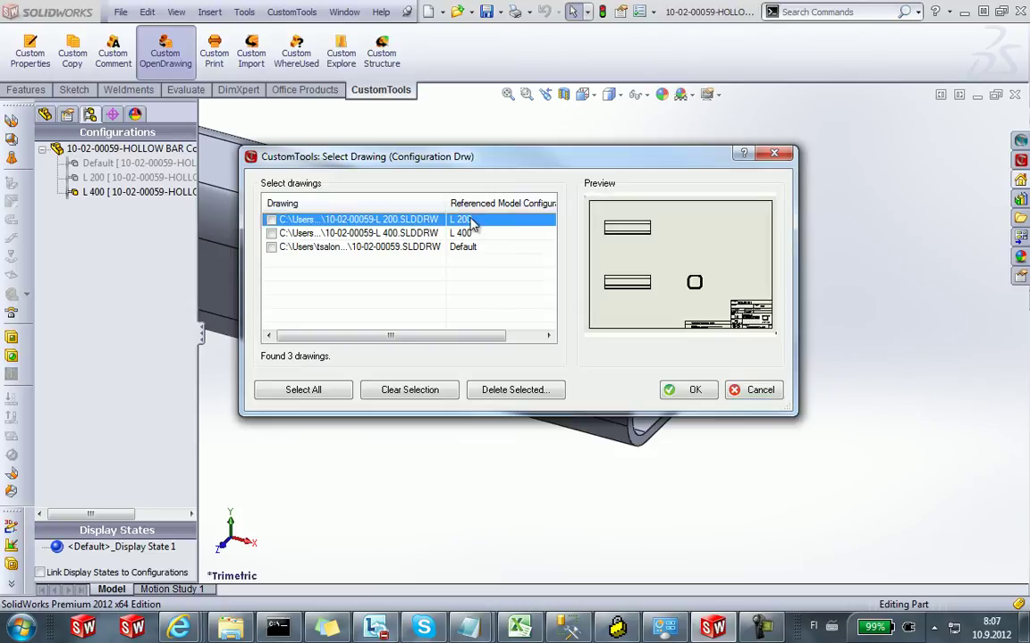
left_click(473, 233)
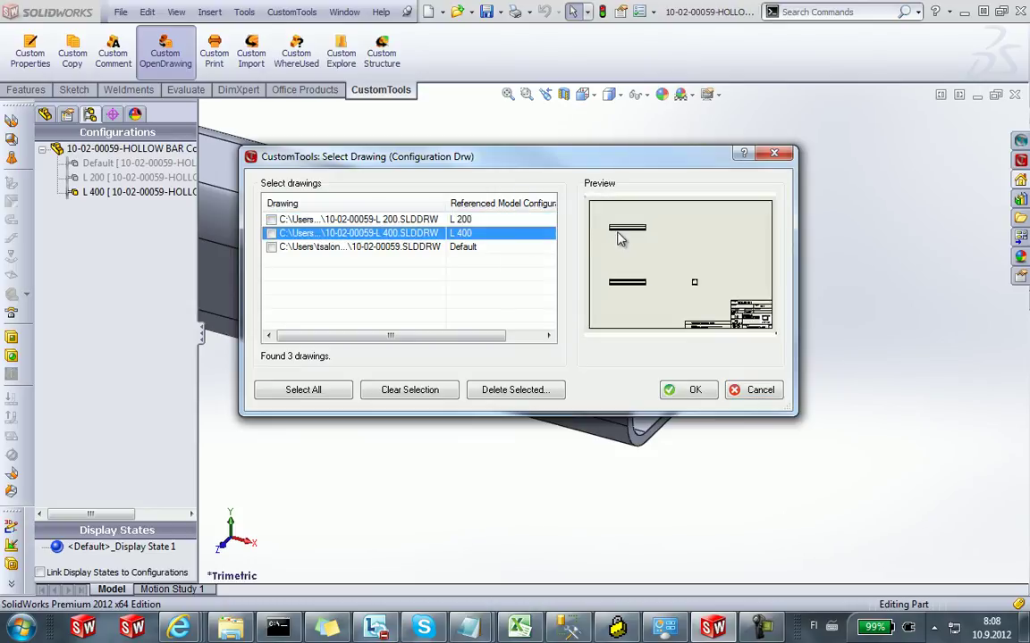
left_click(519, 248)
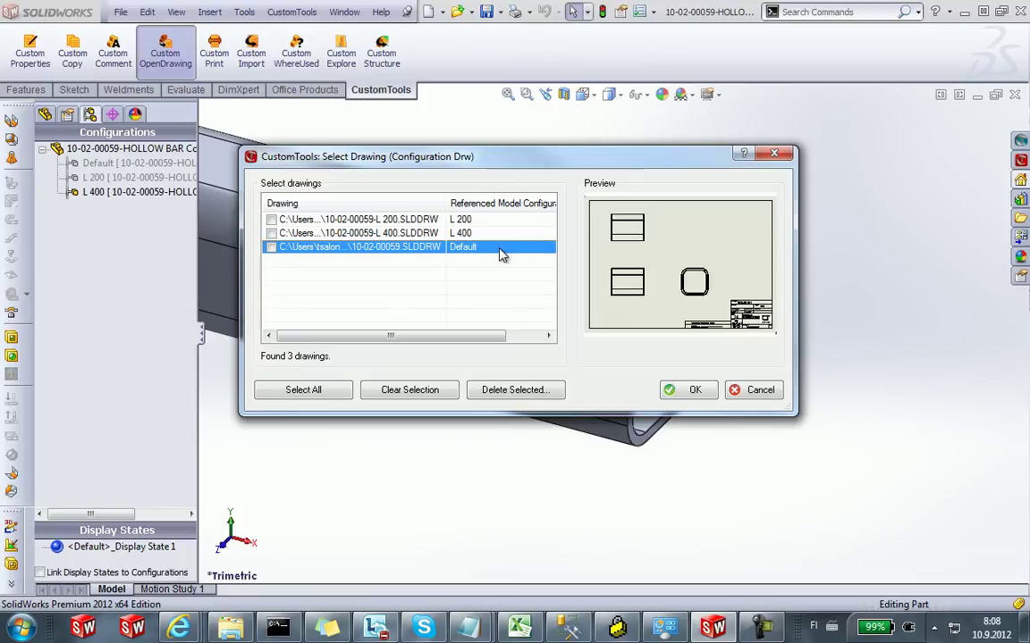
left_click(451, 233)
left_click(444, 220)
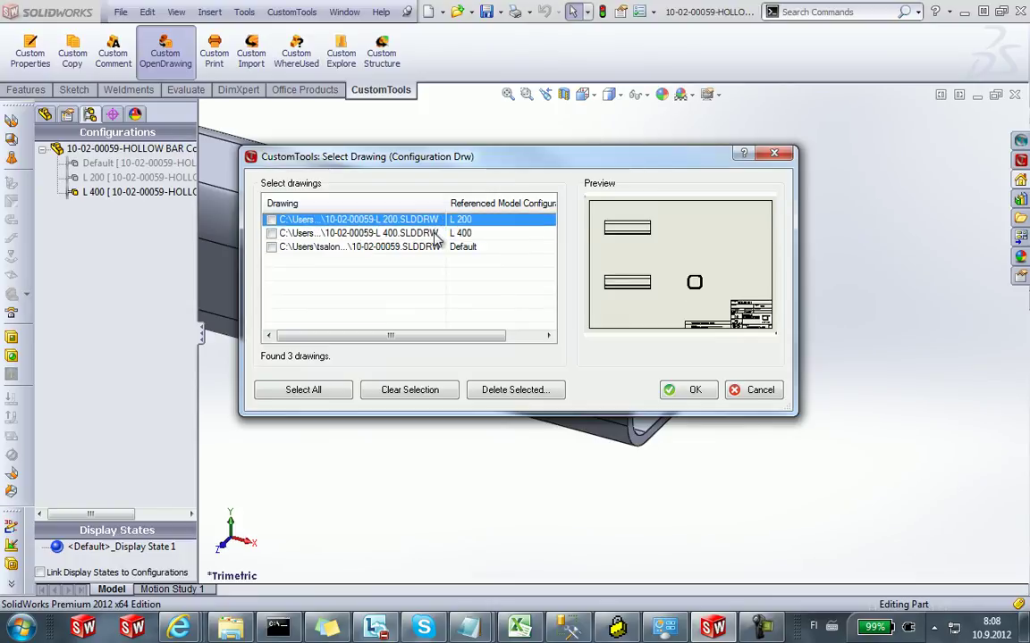
left_click(433, 234)
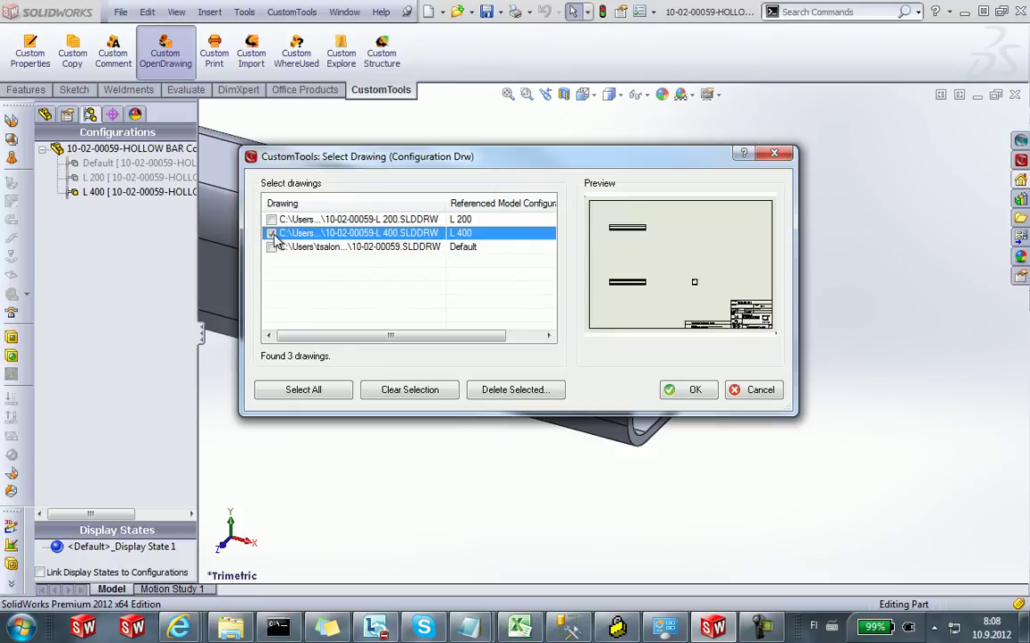
left_click(693, 391)
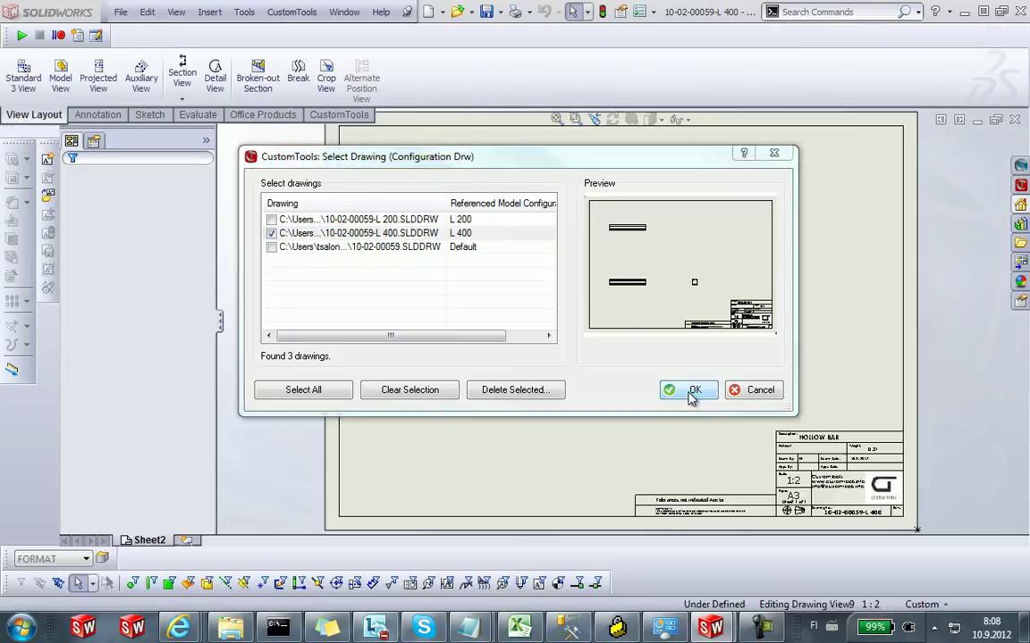
left_click(692, 391)
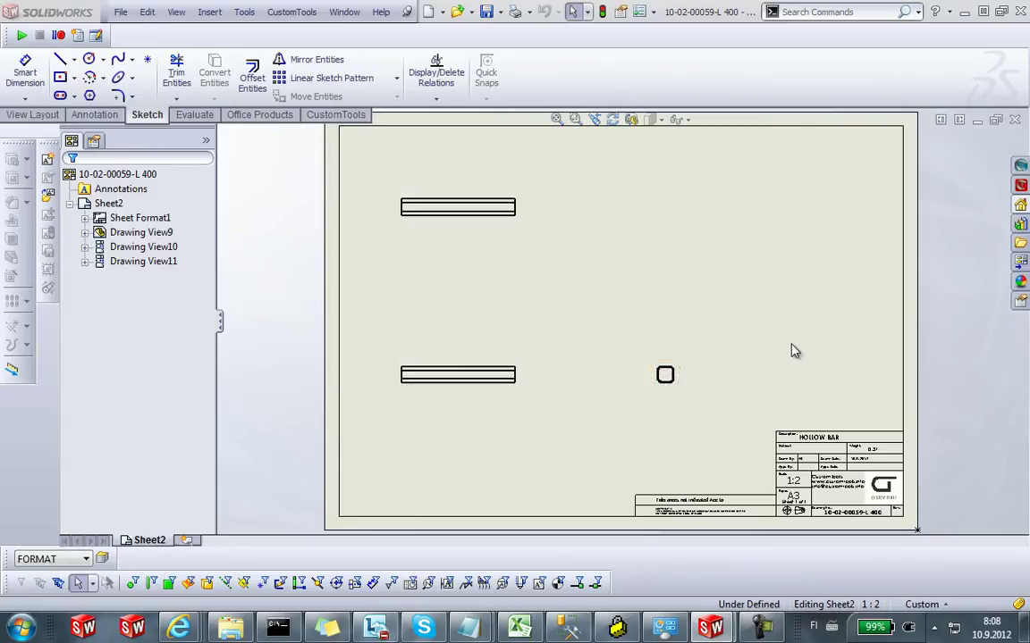
left_click(1015, 120)
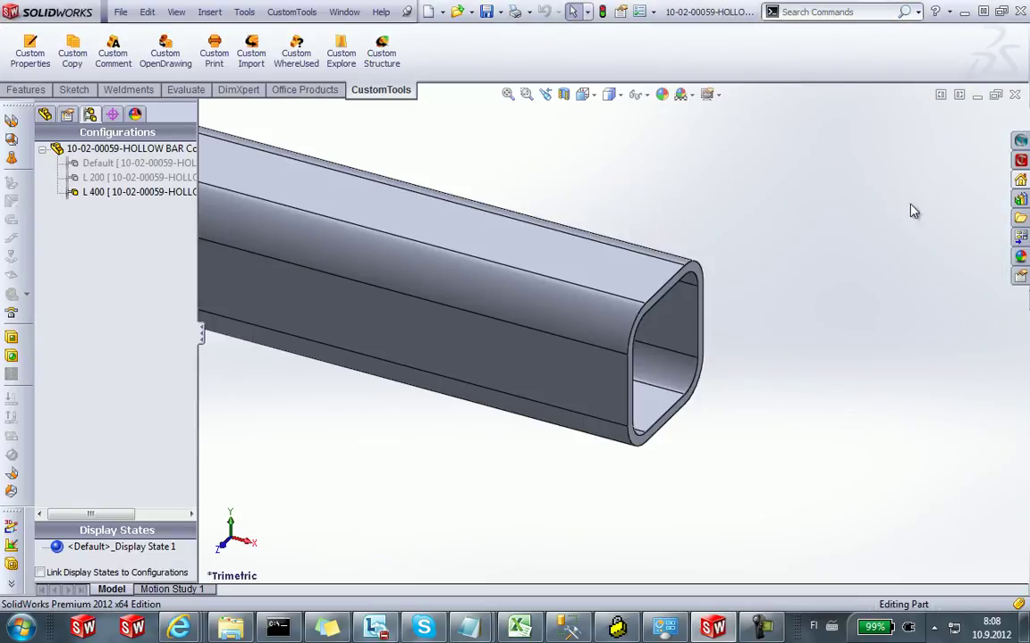
Switch the active configuration from L 400 to L 200 in the ConfigurationManager
scroll(361, 219, "up", 5)
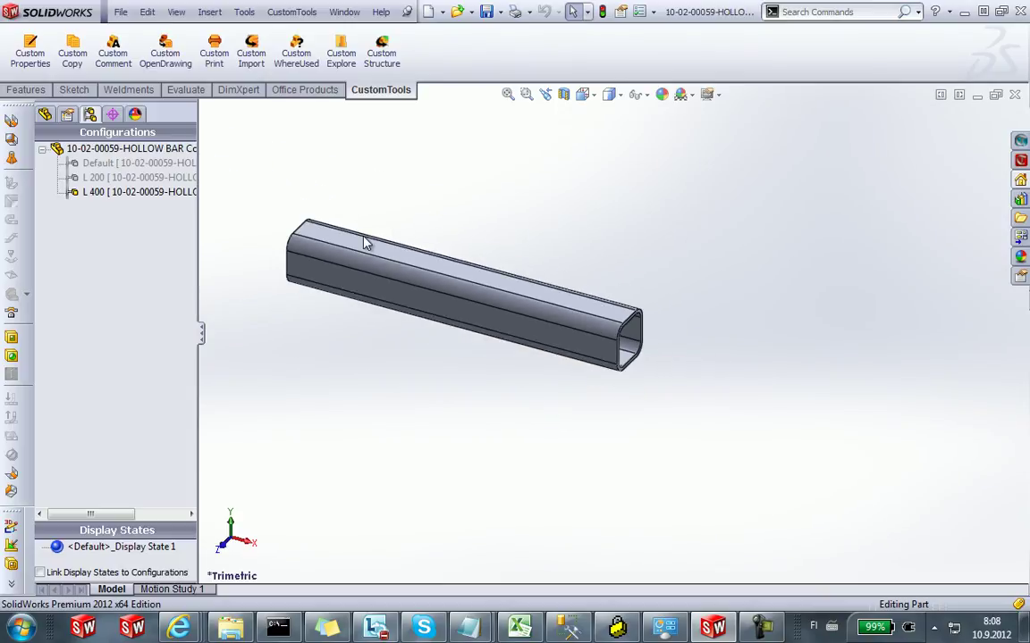
scroll(364, 243, "down", 2)
left_click(165, 195)
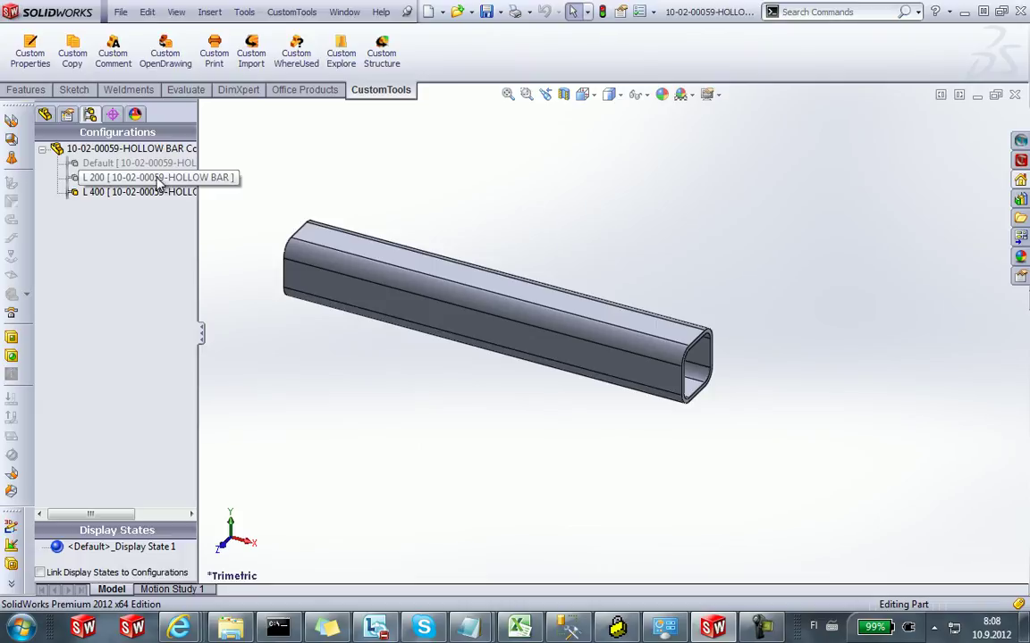
double_click(157, 178)
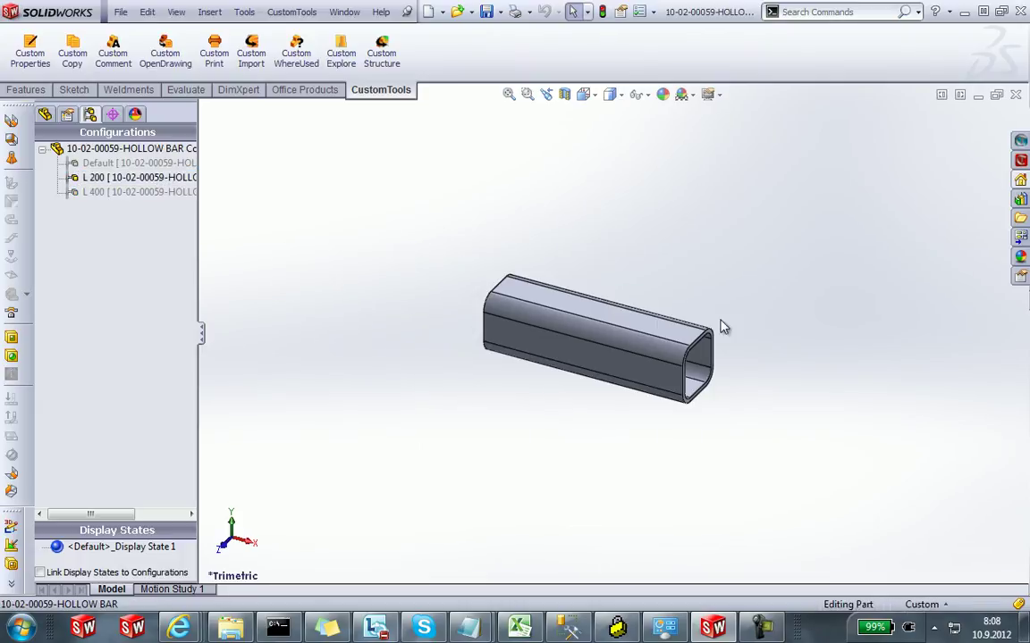
Sketch a straight slot about 24.29 mm long on the top face near the left end
left_click(533, 301)
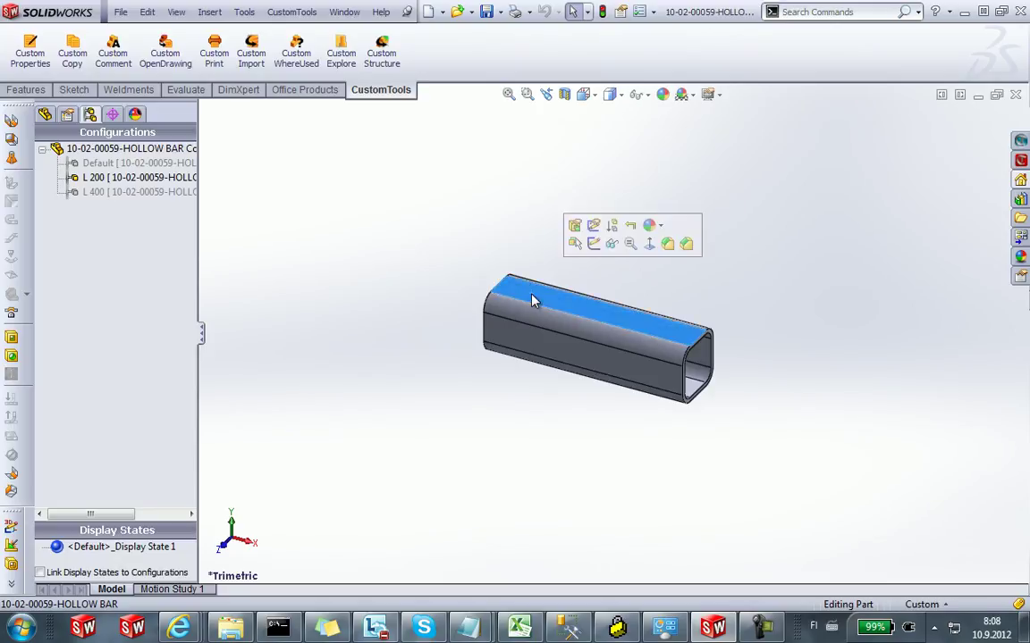
left_click(594, 245)
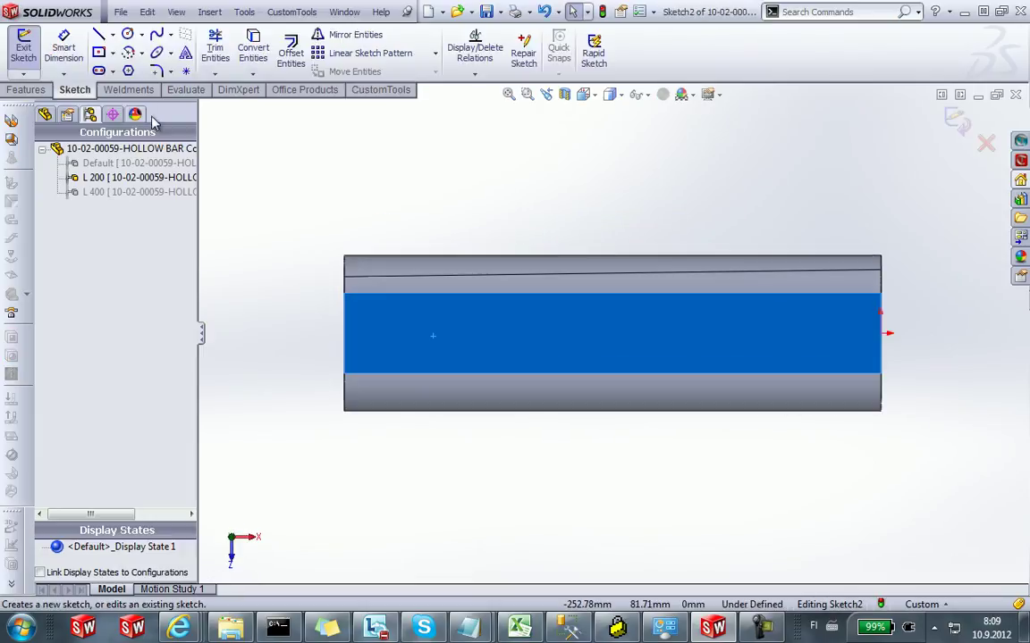
left_click(98, 71)
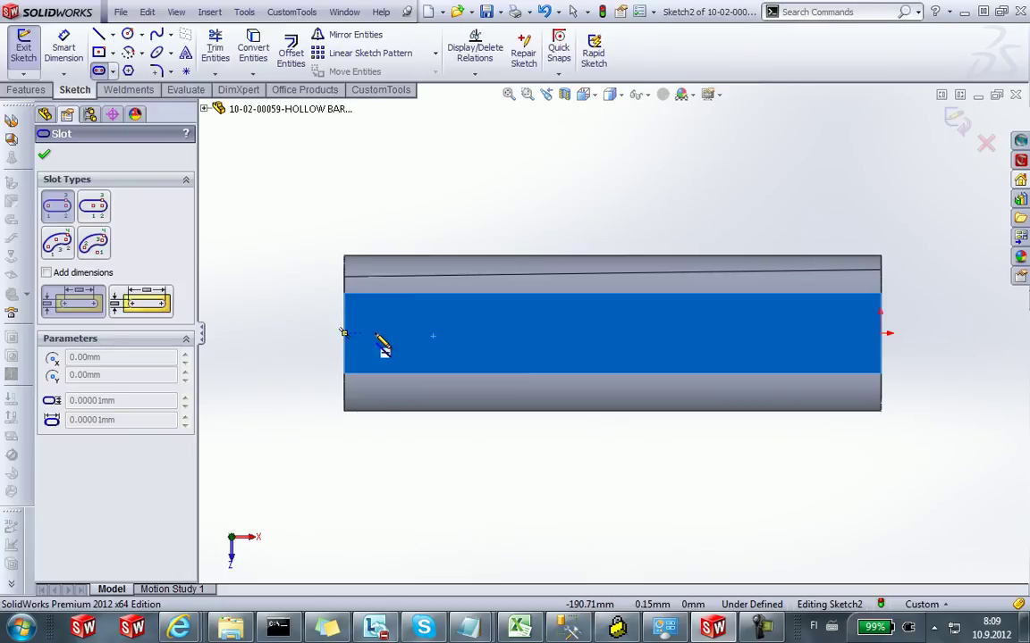
left_click(389, 334)
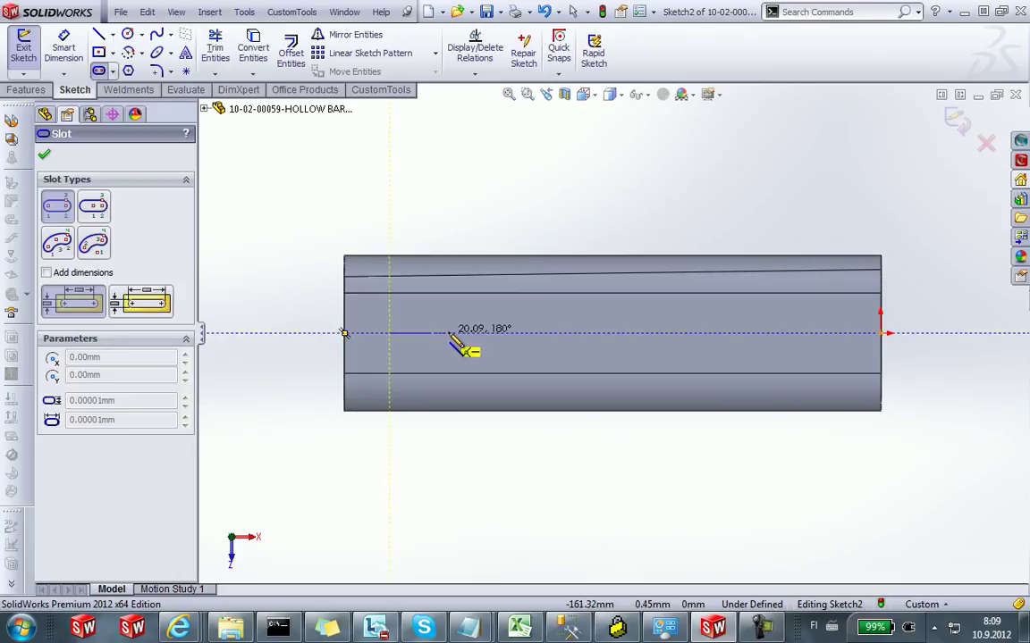
left_click(455, 334)
left_click(430, 349)
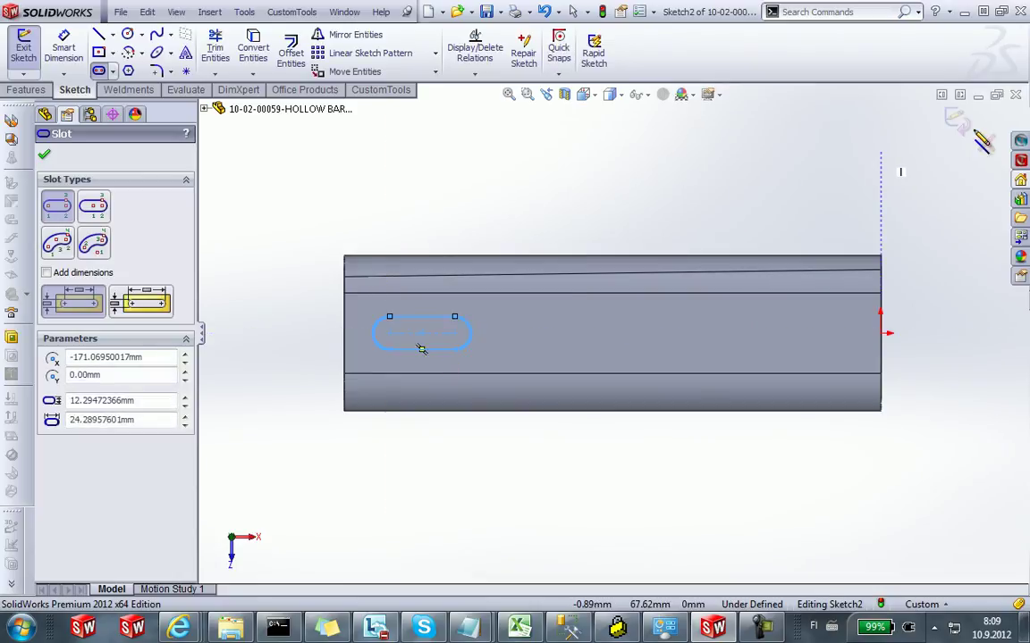
key("ctrl+b")
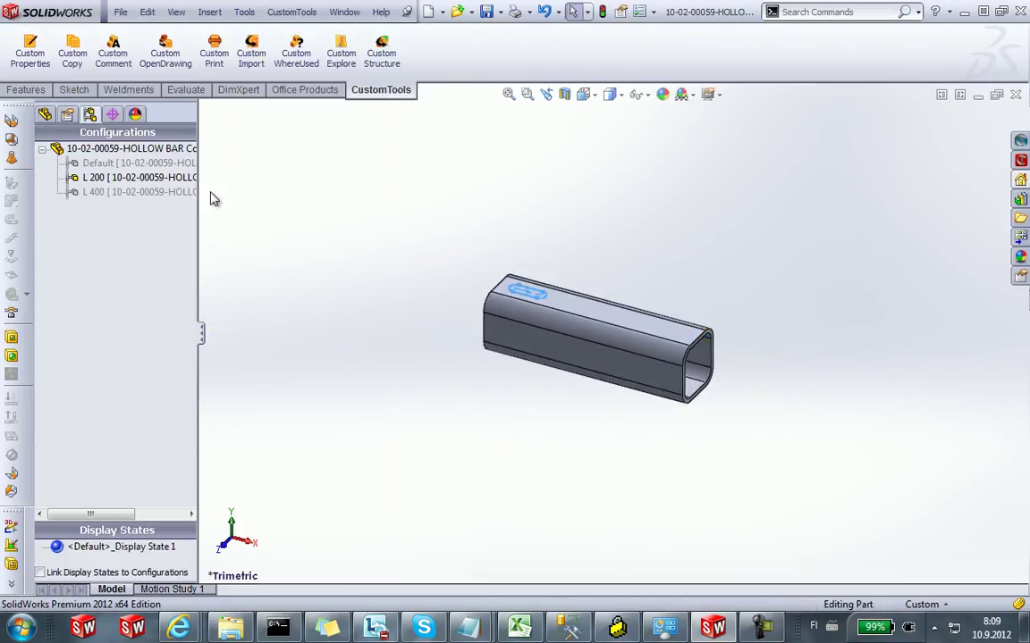
Extrude-cut the slot sketch Through All to open a slot in the bar's top wall
left_click(26, 89)
left_click(231, 55)
left_click(132, 247)
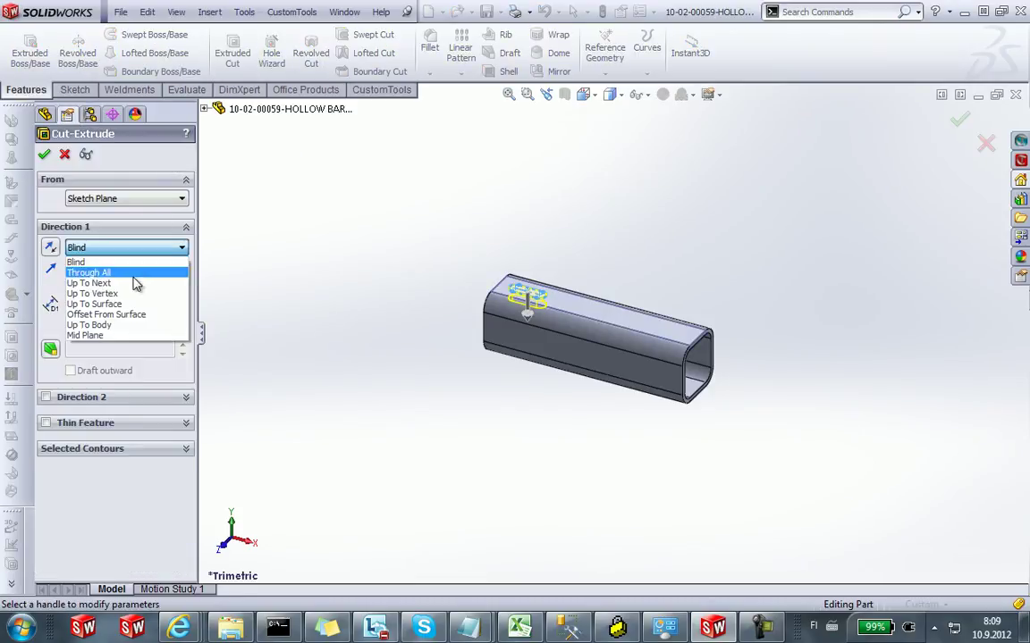
left_click(134, 284)
left_click(44, 154)
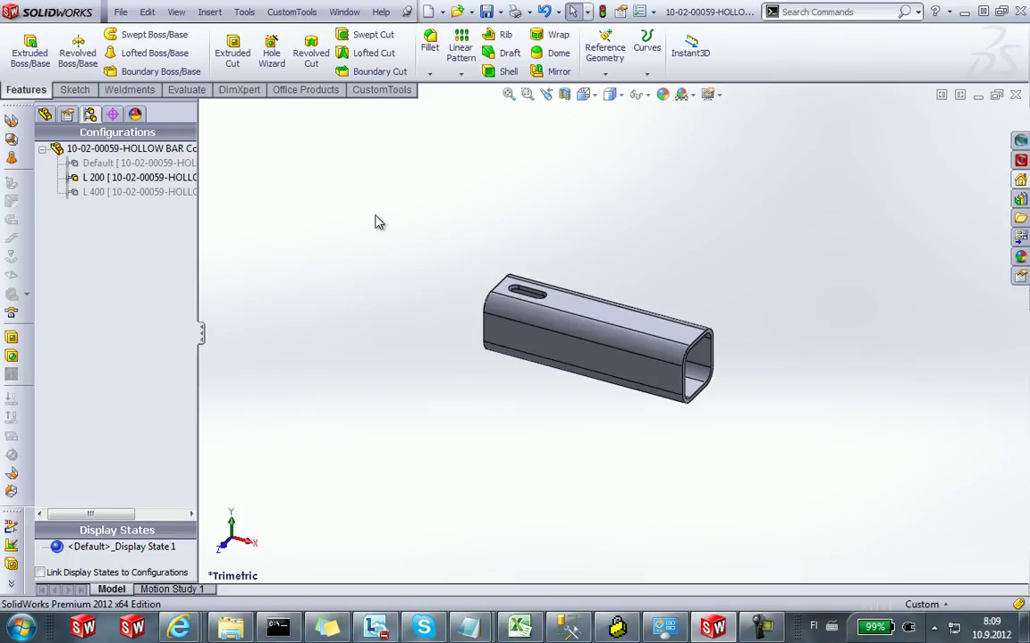
left_click(383, 91)
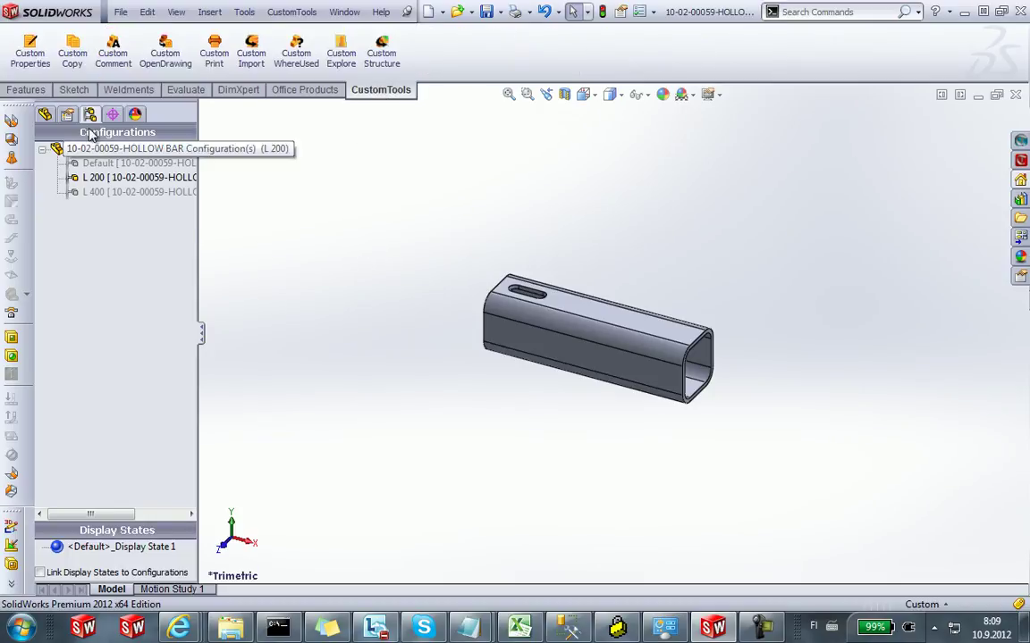
Set the custom properties to edit This Configuration, including only the active L 200 configuration
left_click(30, 52)
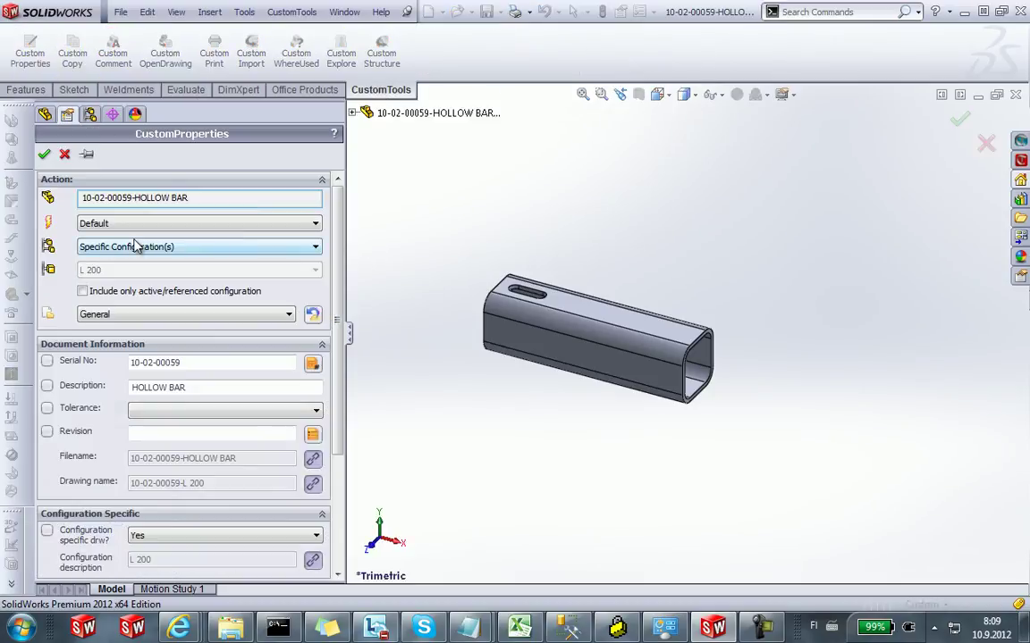
left_click(133, 246)
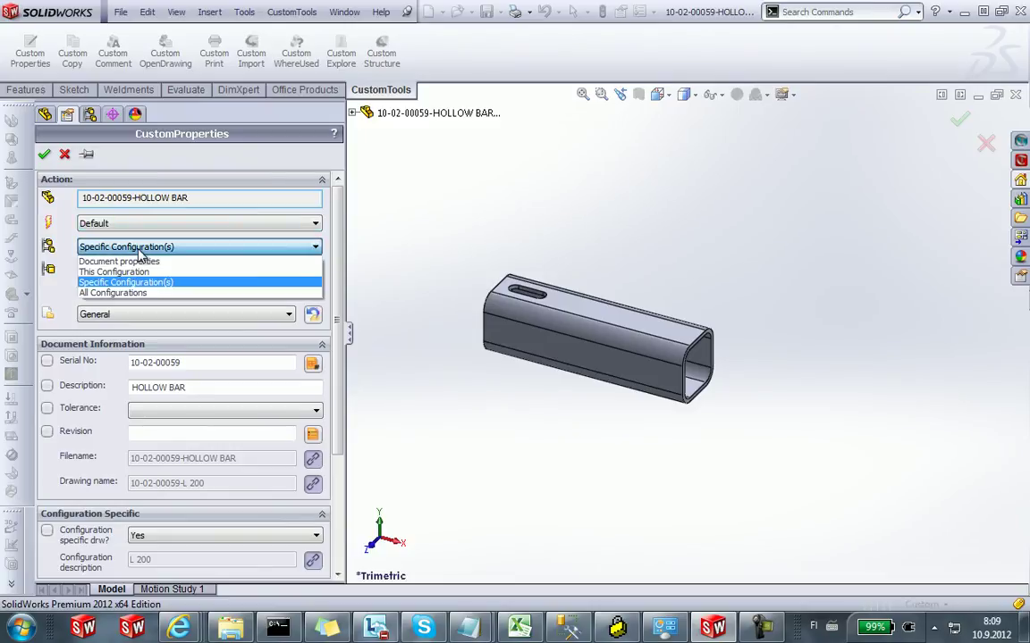
left_click(139, 272)
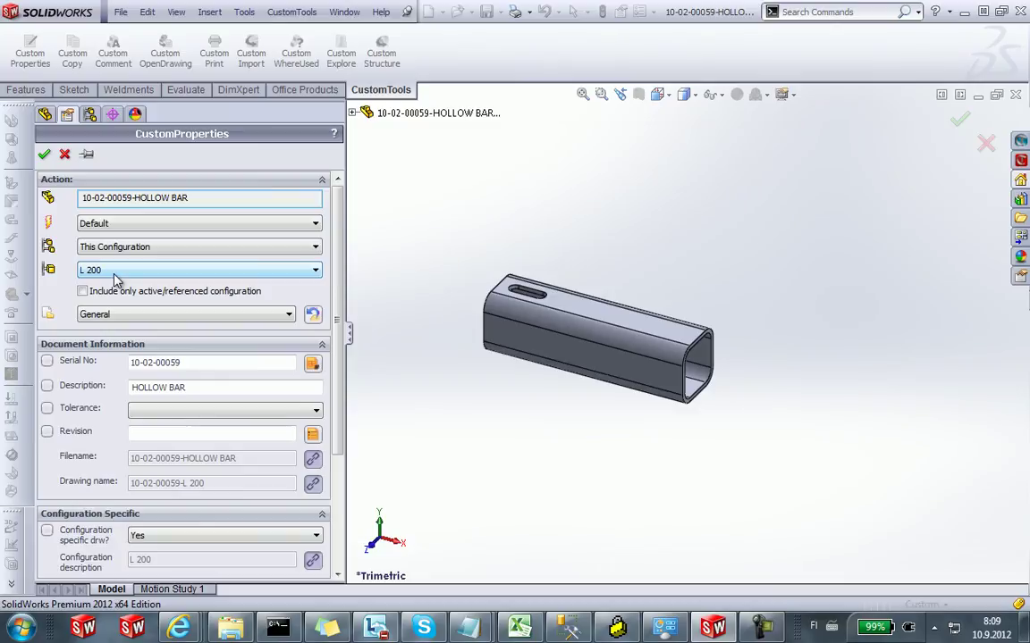
scroll(340, 284, "down", 2)
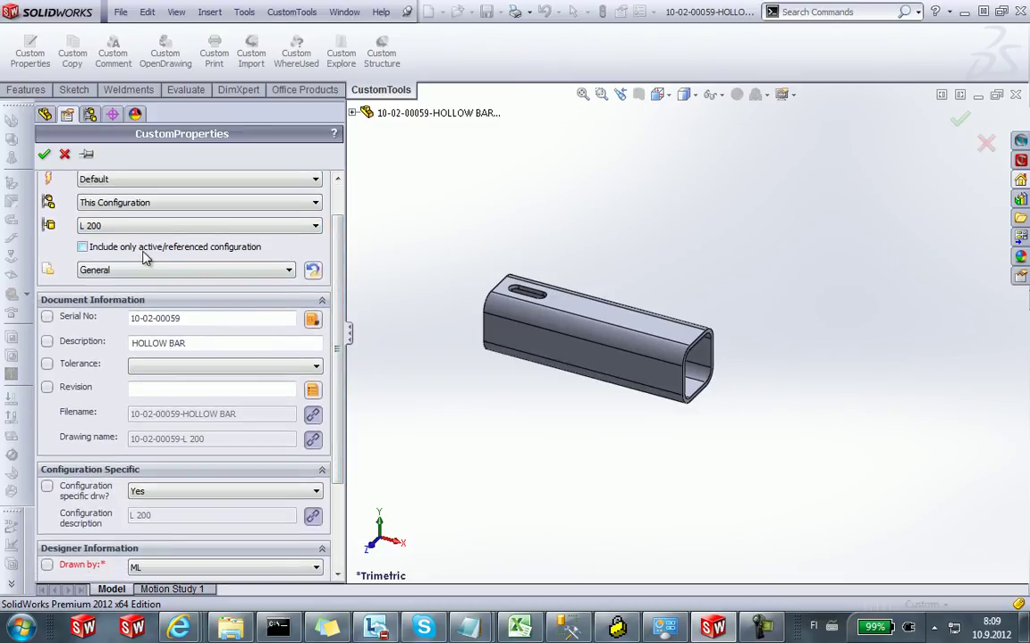
left_click(114, 253)
Generate serial number 10-02-00060 and set the description to HOLLOW BAR WITH CUT
scroll(345, 277, "down", 1)
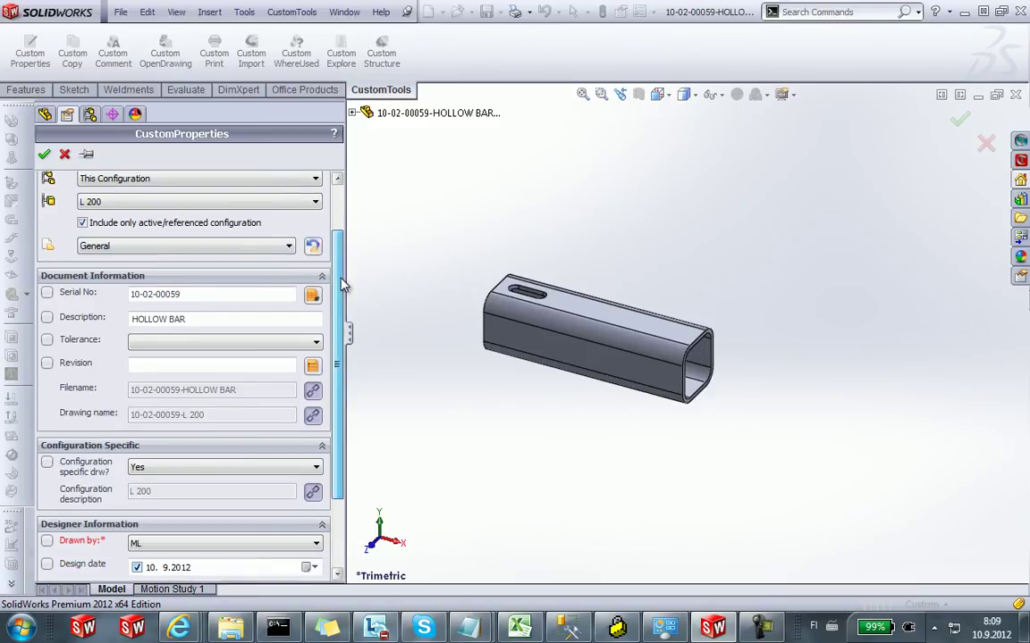
left_click(313, 292)
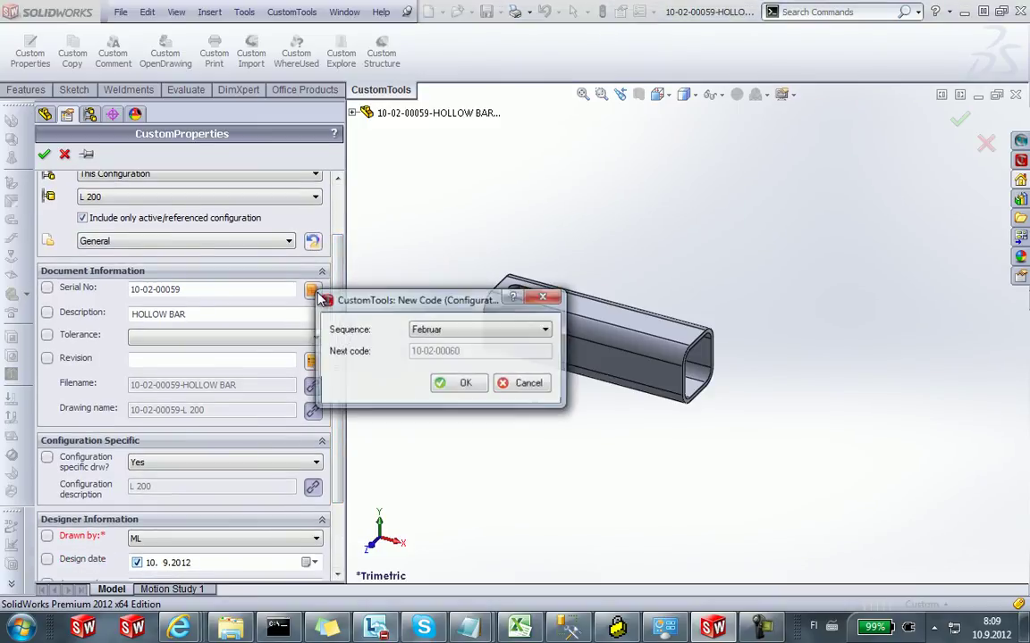
left_click(465, 386)
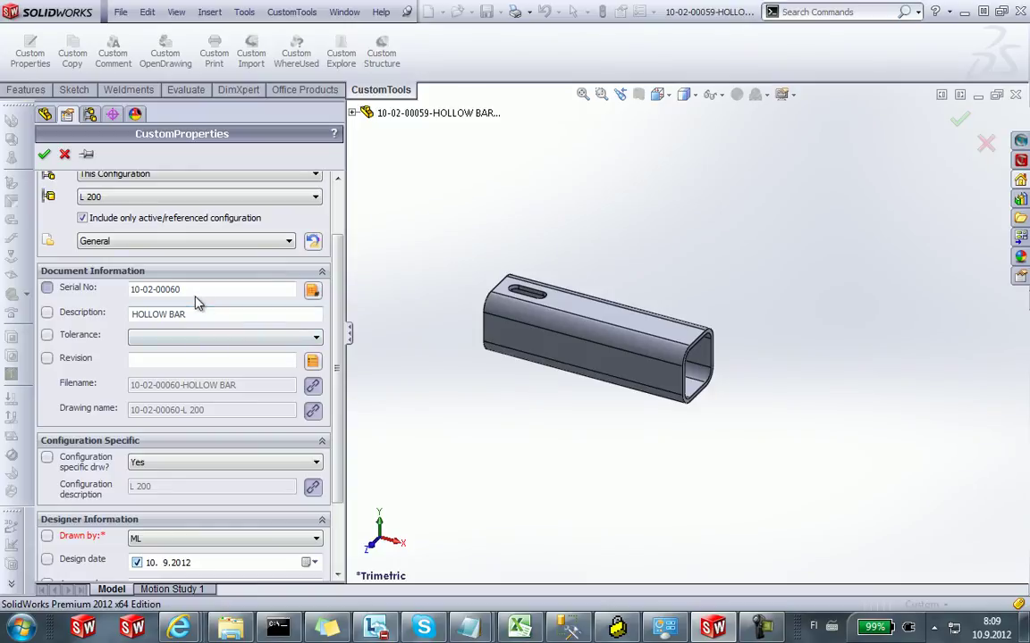
left_click(280, 315)
left_click(278, 332)
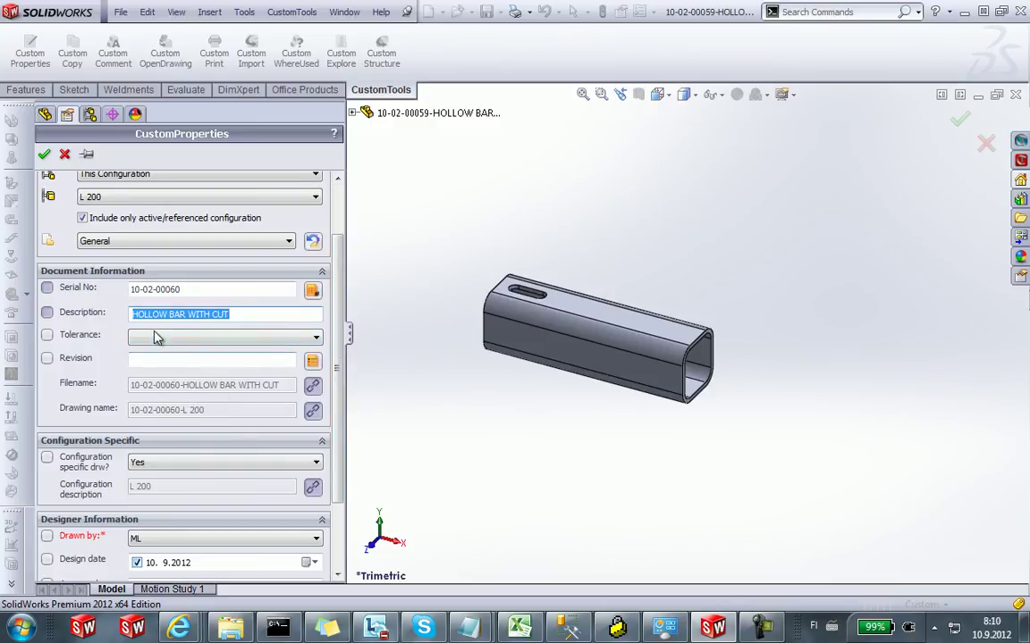
Apply the properties and save the renamed part as a copy, 10-02-00060-HOLLOW BAR WITH CUT
left_click(44, 156)
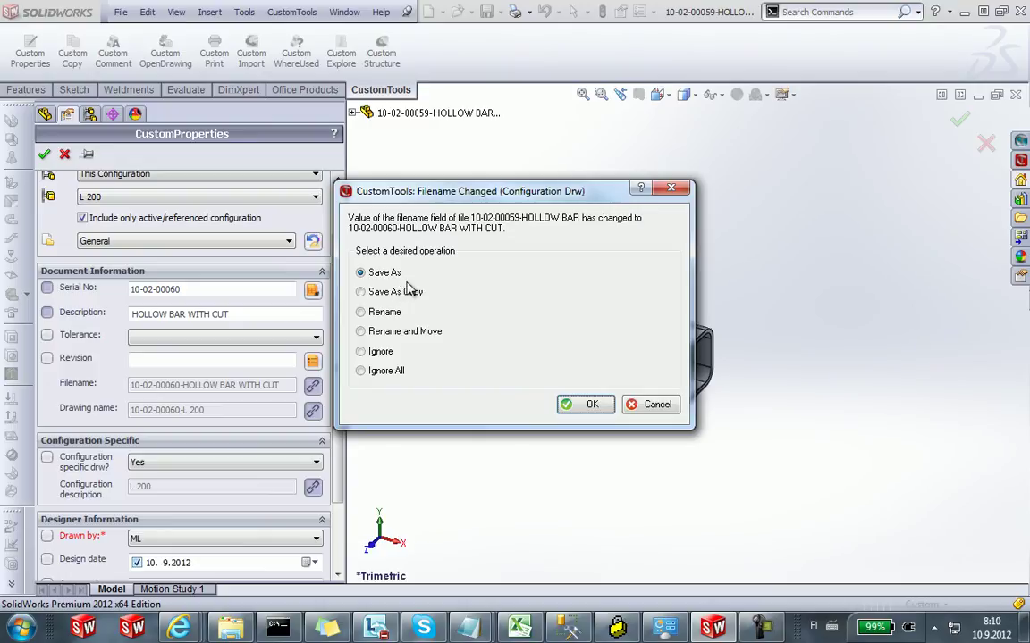
left_click_drag(451, 197, 475, 167)
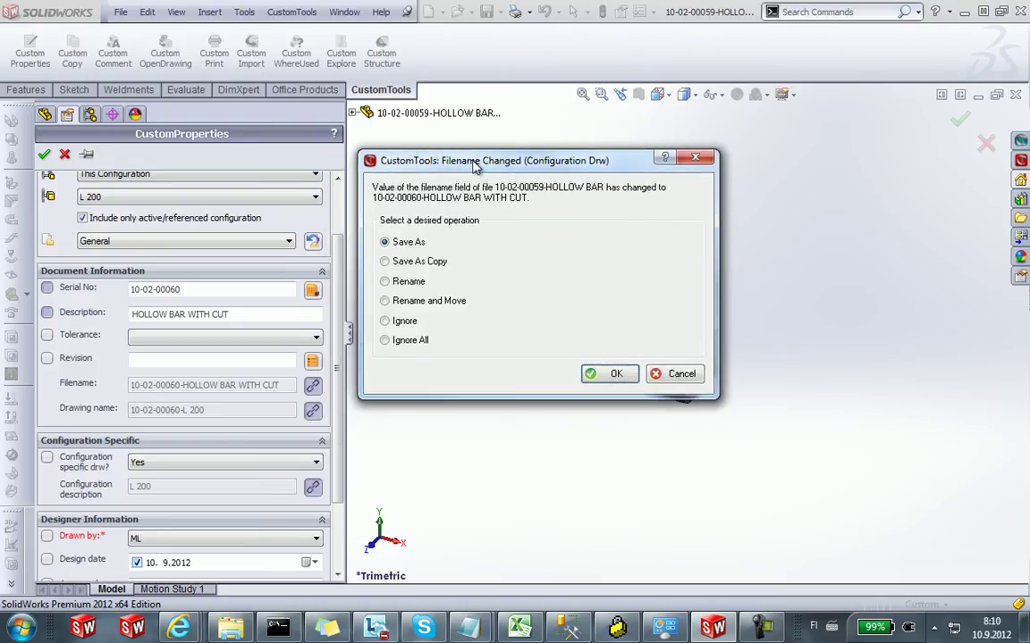
left_click(434, 263)
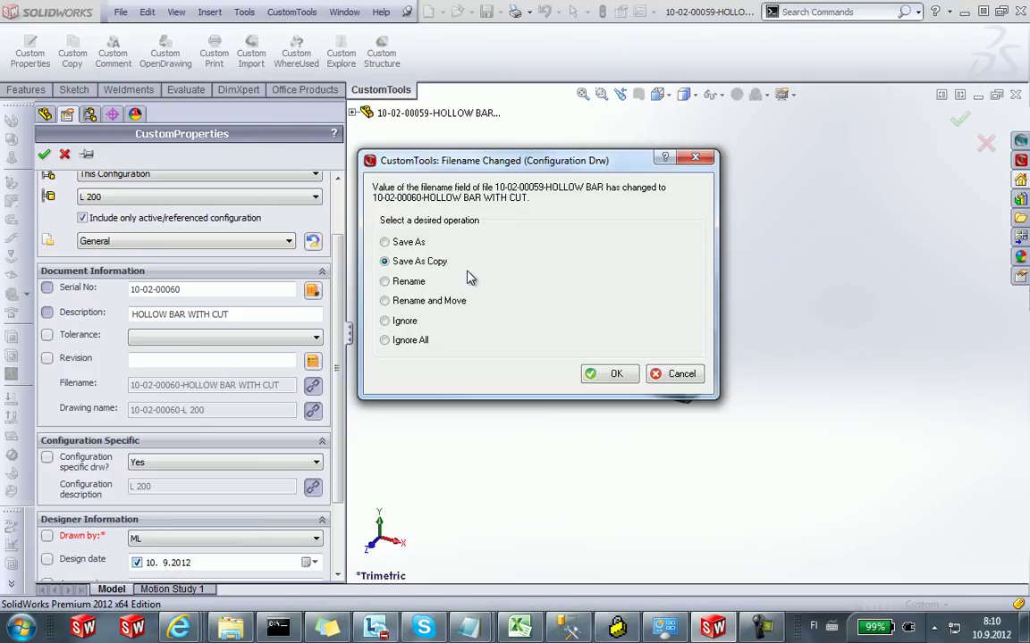
left_click(615, 375)
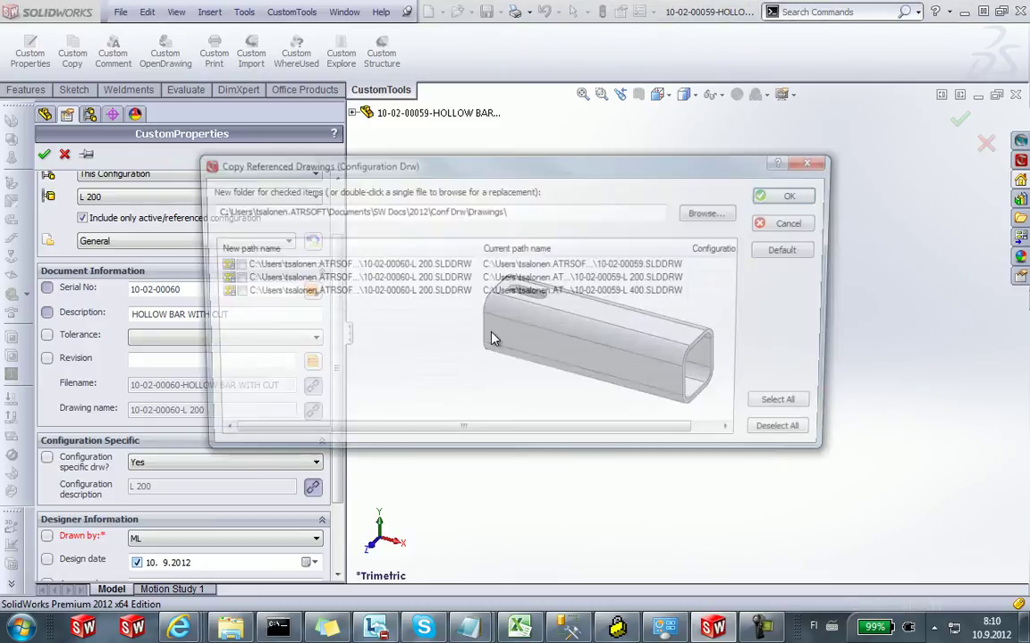
Copy only the 10-02-00059-L 200.SLDDRW drawing along with the new part
left_click_drag(454, 163, 601, 169)
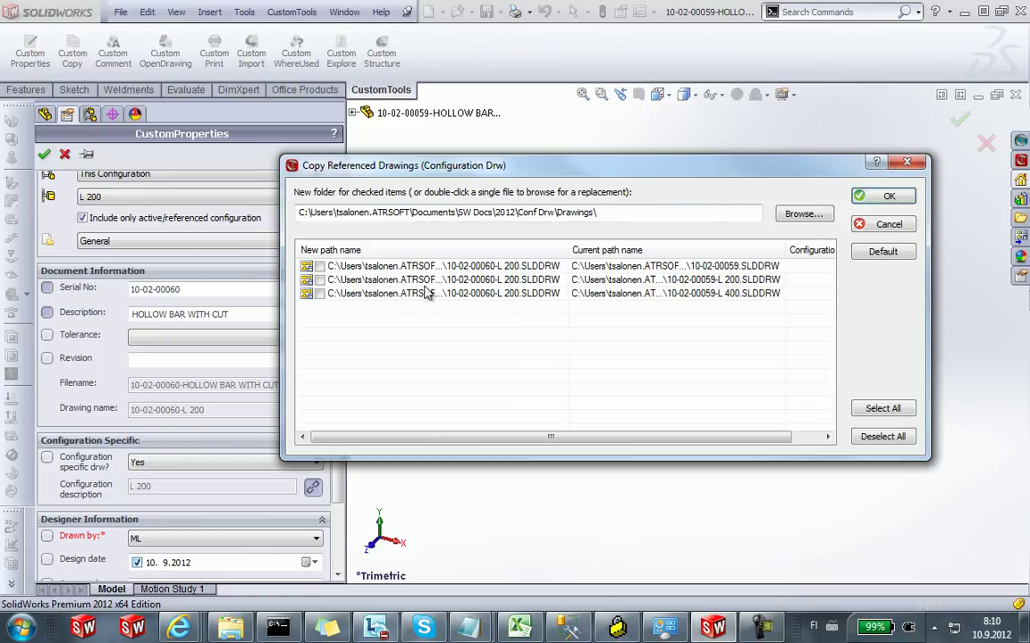
left_click(320, 280)
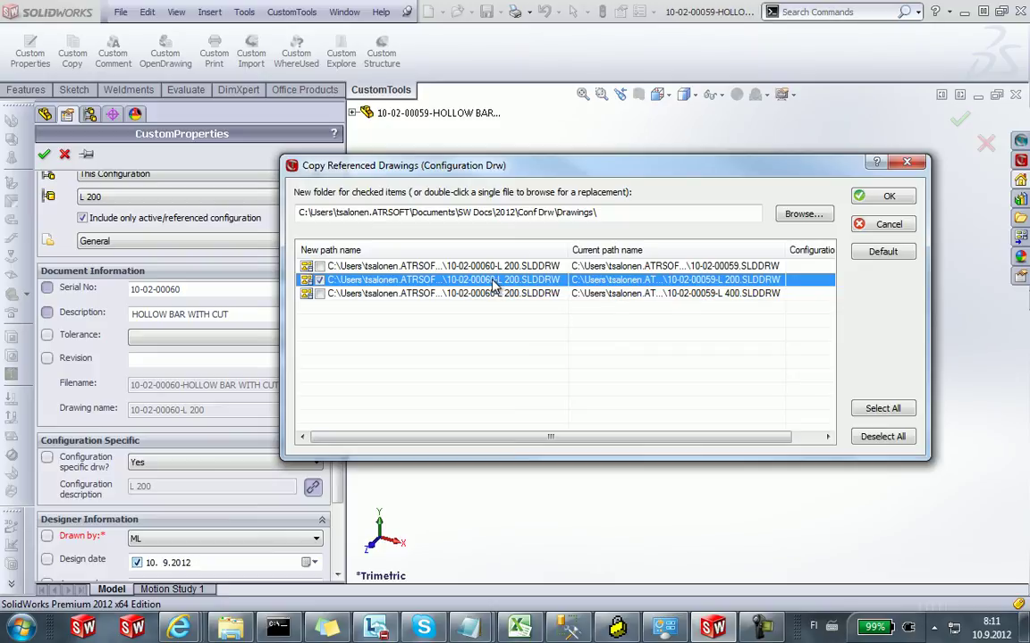
left_click(889, 196)
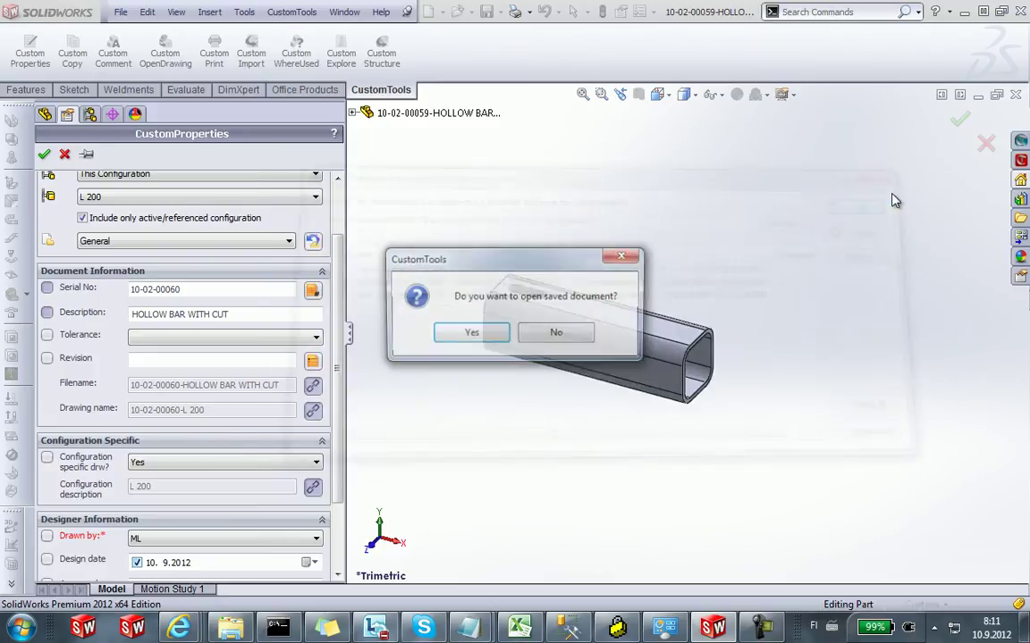
Open the saved 10-02-00060-HOLLOW BAR WITH CUT part and its L 200 configuration drawing
left_click_drag(588, 259, 599, 209)
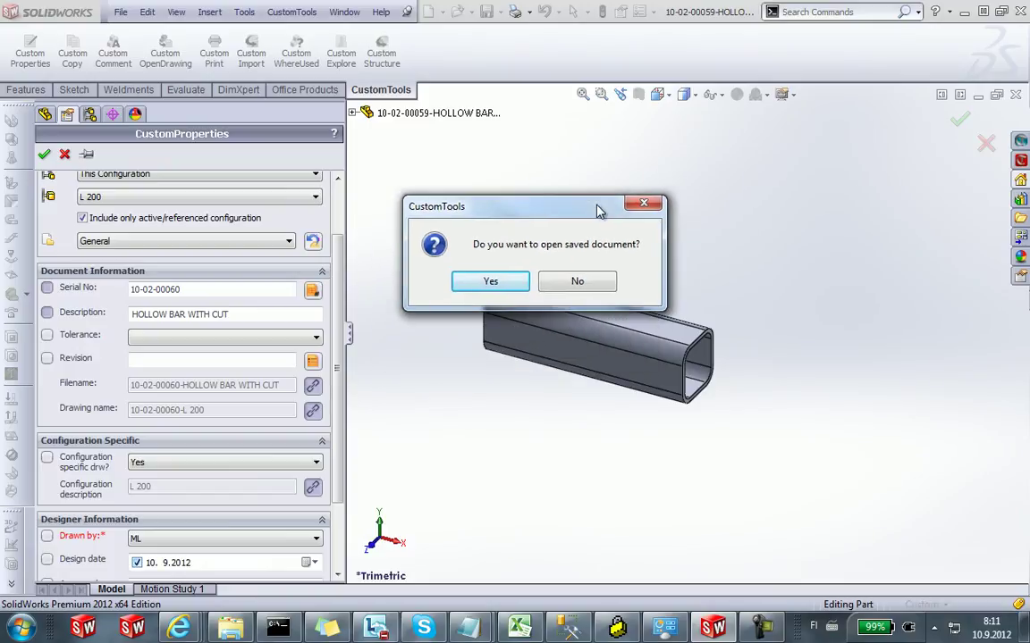
left_click(490, 282)
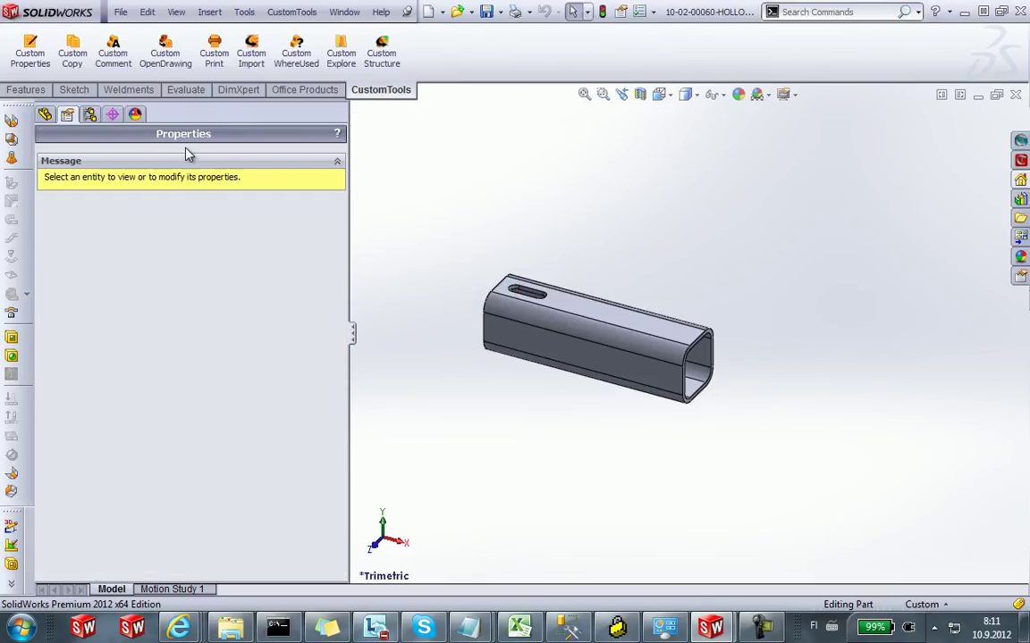
left_click(89, 113)
left_click(157, 164)
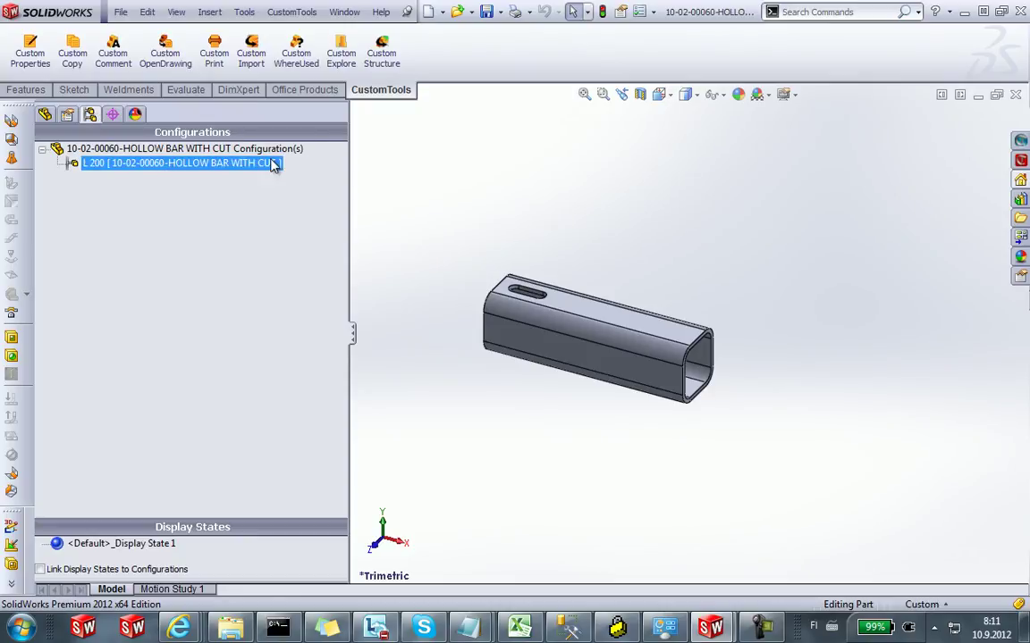
left_click(165, 55)
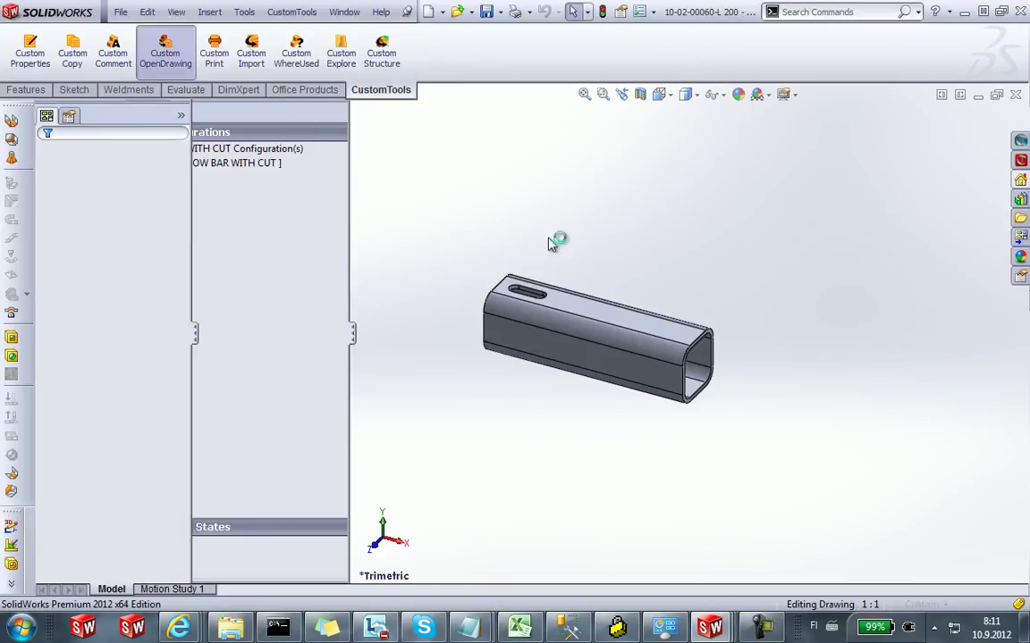